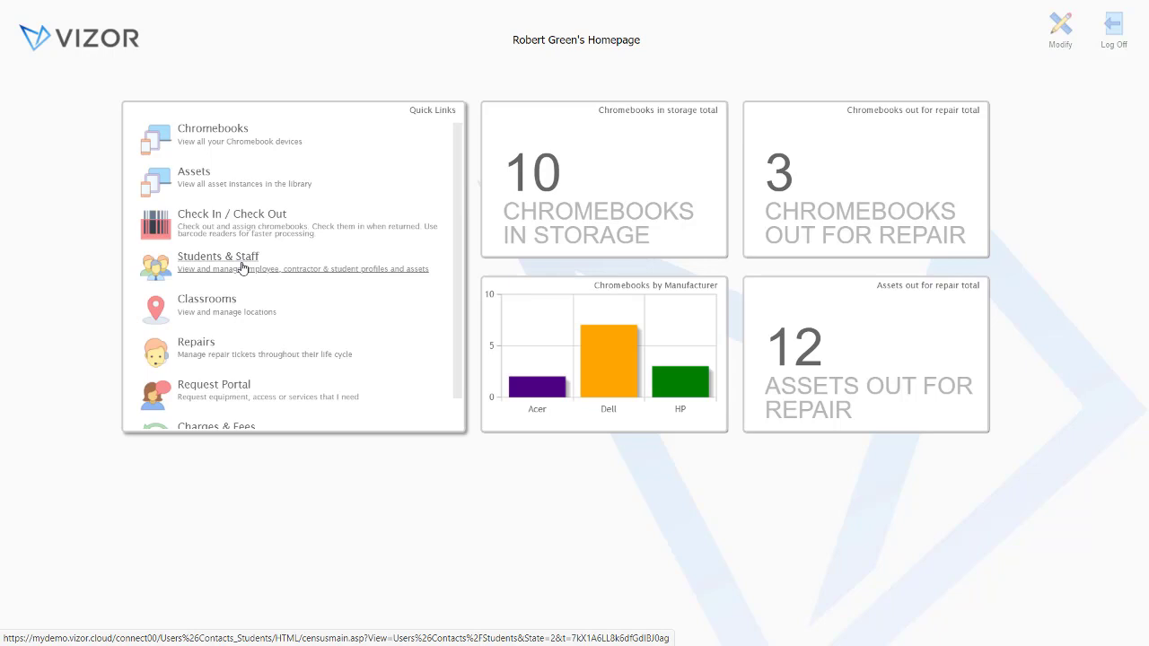
Open the Chromebooks list, select all devices and clear the selection
{"action": "left_click", "coordinate": [208, 139]}
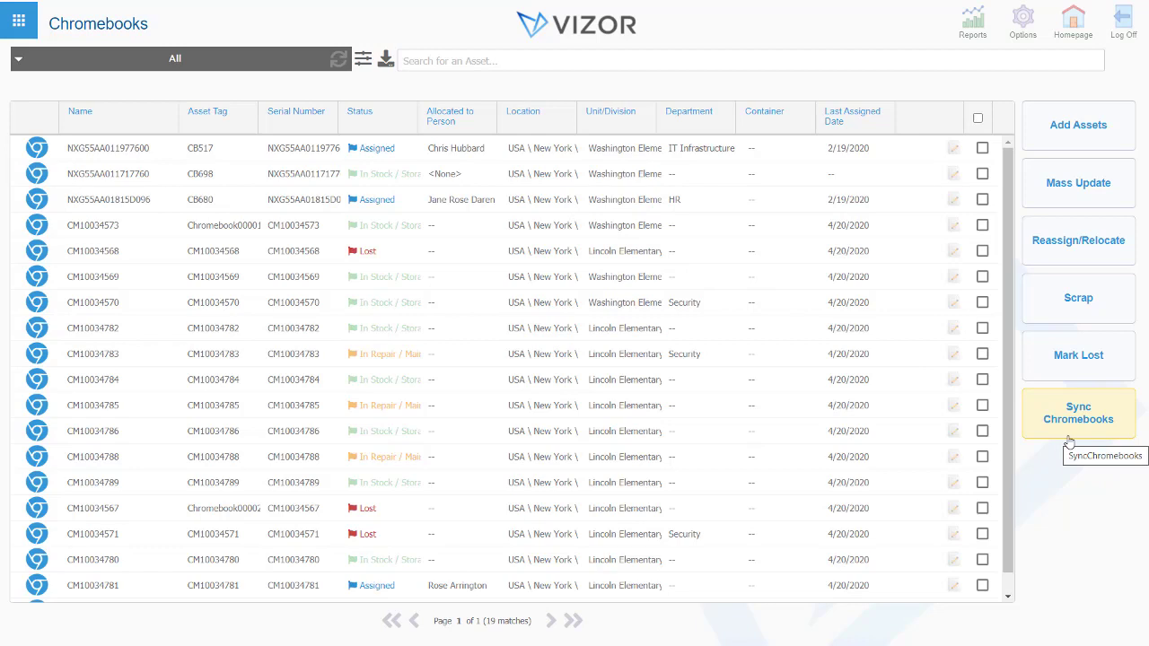
{"action": "left_click", "coordinate": [977, 119]}
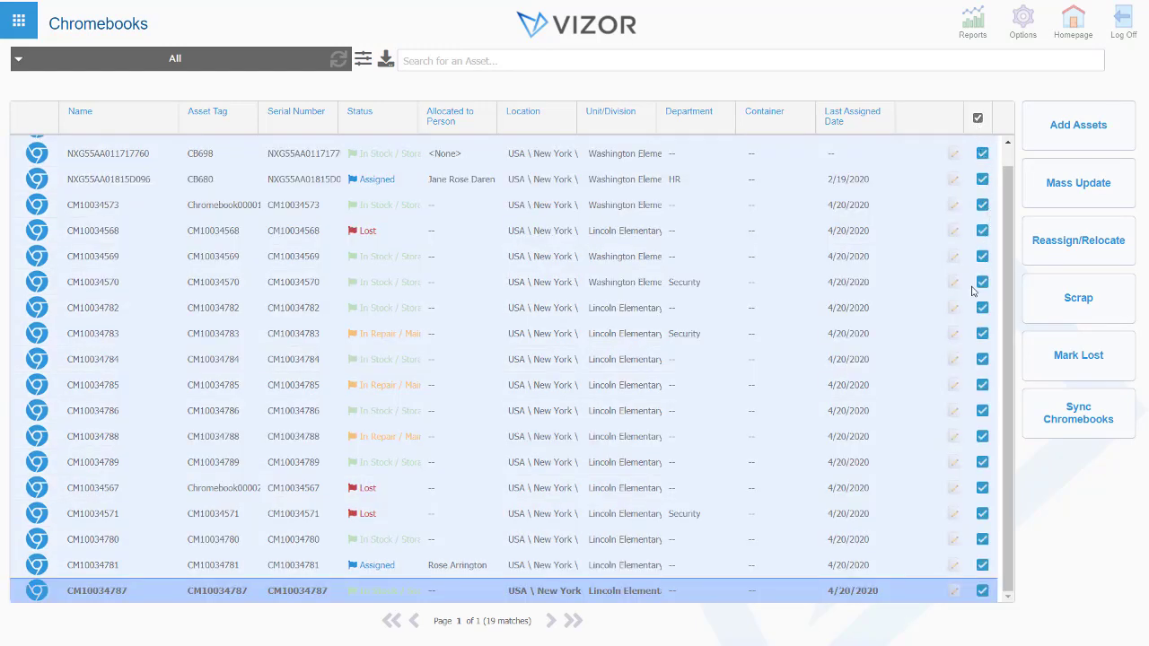
{"action": "left_click", "coordinate": [978, 120]}
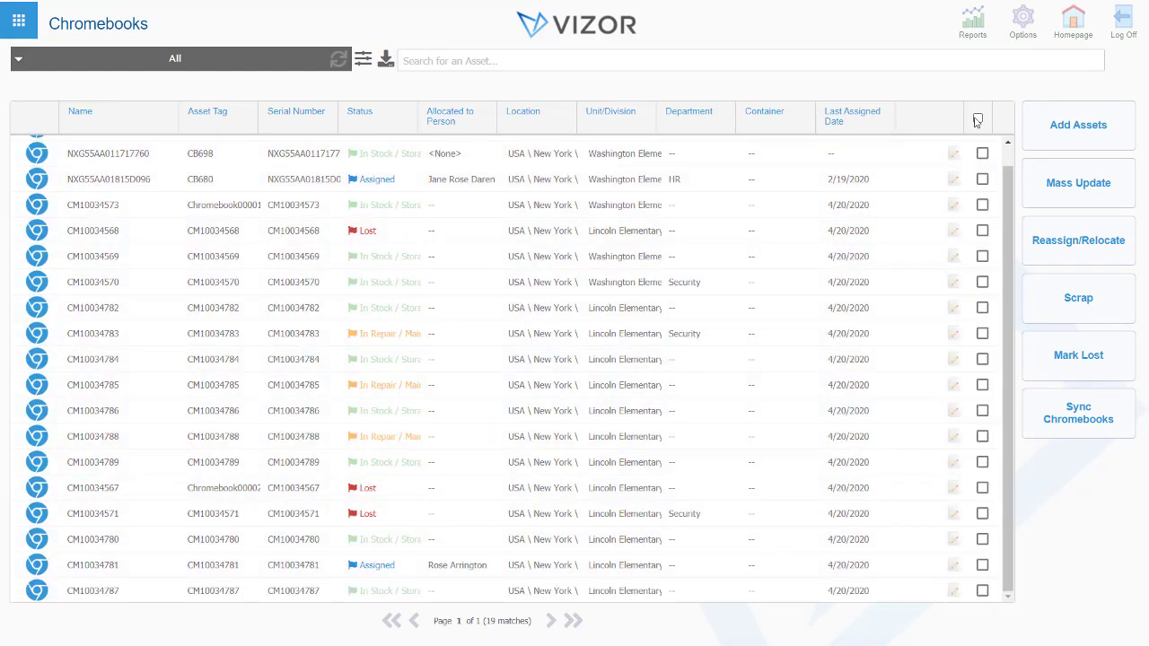
Filter the list to Chromebooks In Storage and select every device except CM10034573 and CM10034569
{"action": "left_click", "coordinate": [171, 60]}
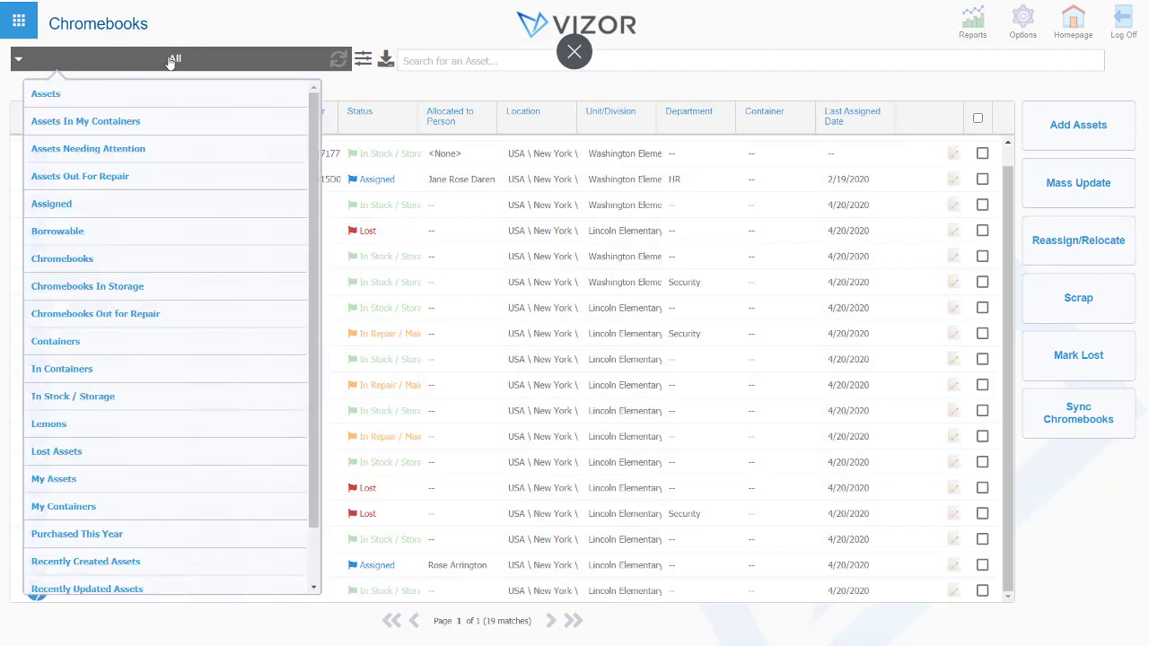
{"action": "left_click", "coordinate": [190, 292]}
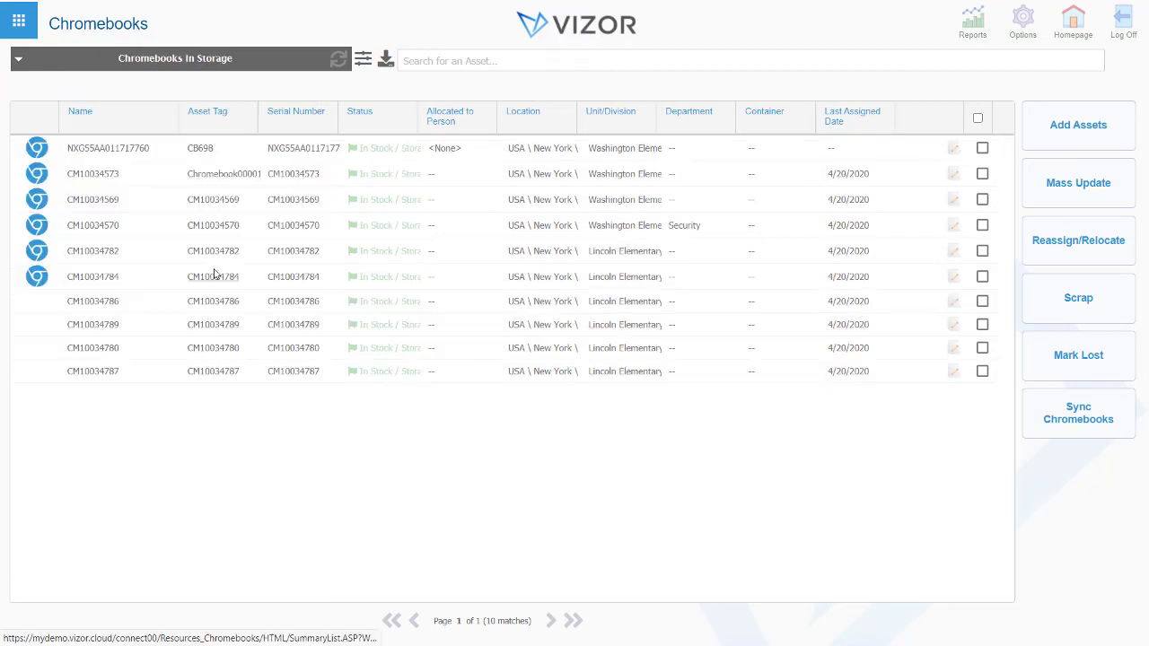
{"action": "left_click", "coordinate": [978, 118]}
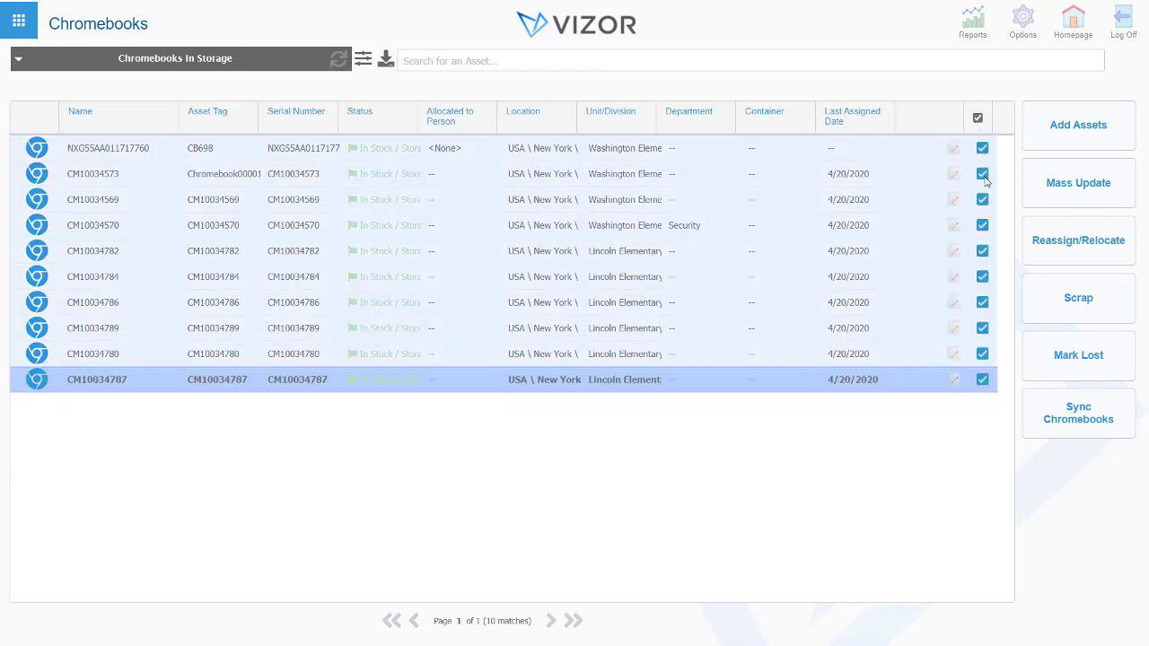
{"action": "left_click", "coordinate": [982, 174]}
{"action": "left_click", "coordinate": [982, 200]}
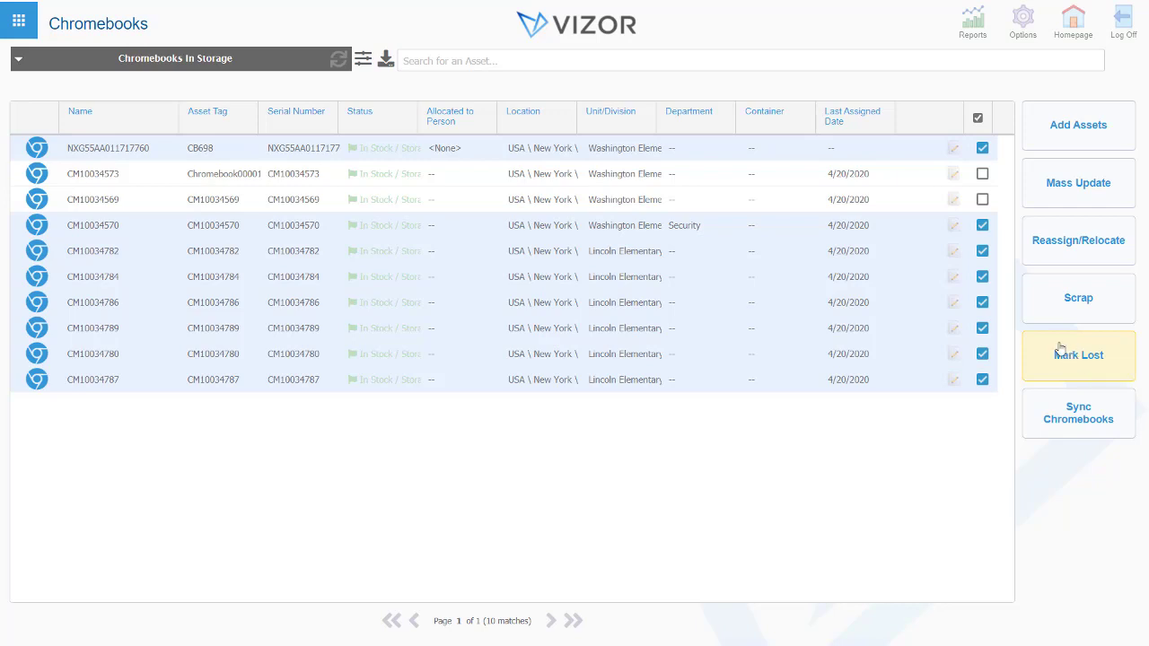
Switch the Chromebooks list back to the All view and open the record of asset NXG55AA011977600
{"action": "left_click", "coordinate": [213, 66]}
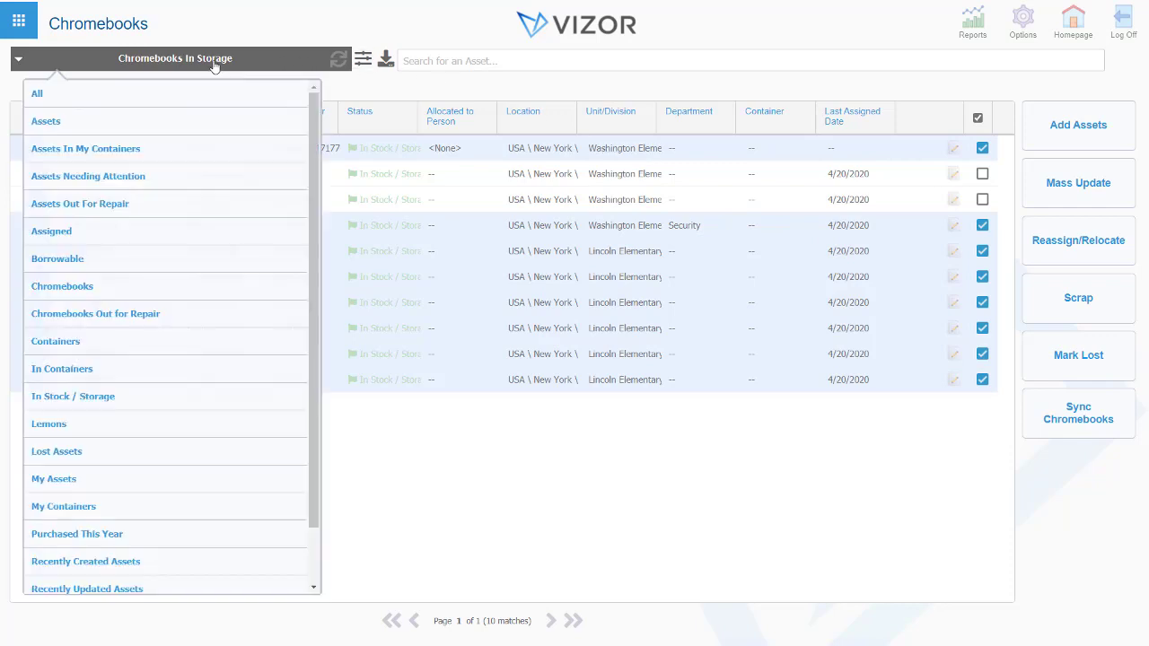
{"action": "left_click", "coordinate": [205, 92]}
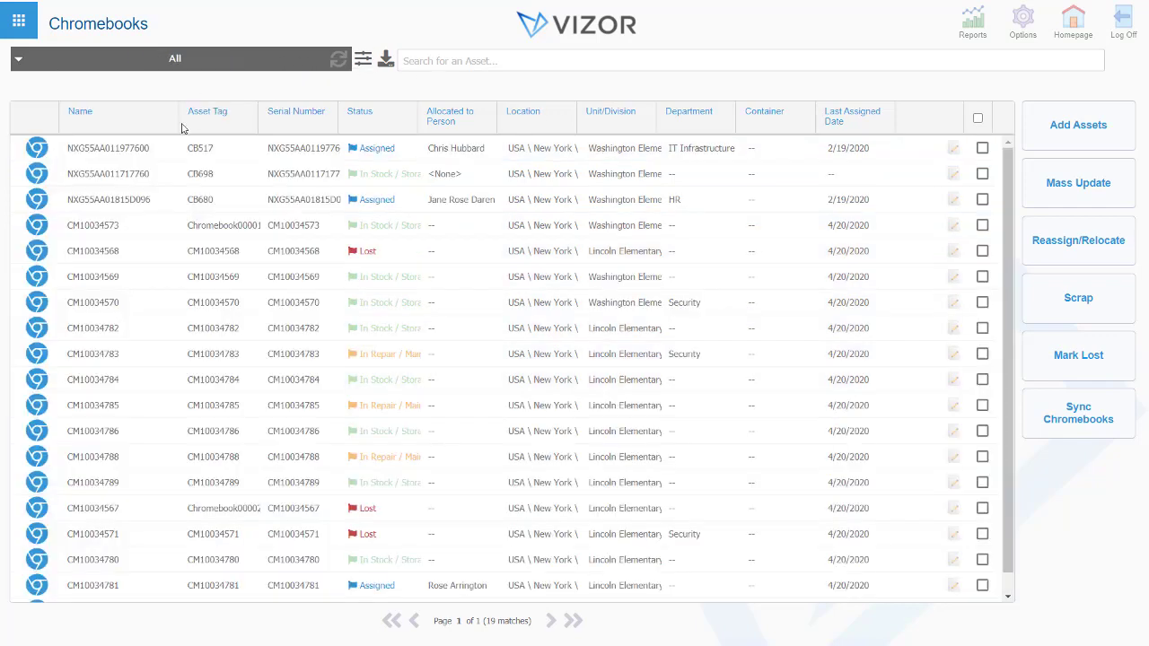
{"action": "left_click", "coordinate": [140, 149]}
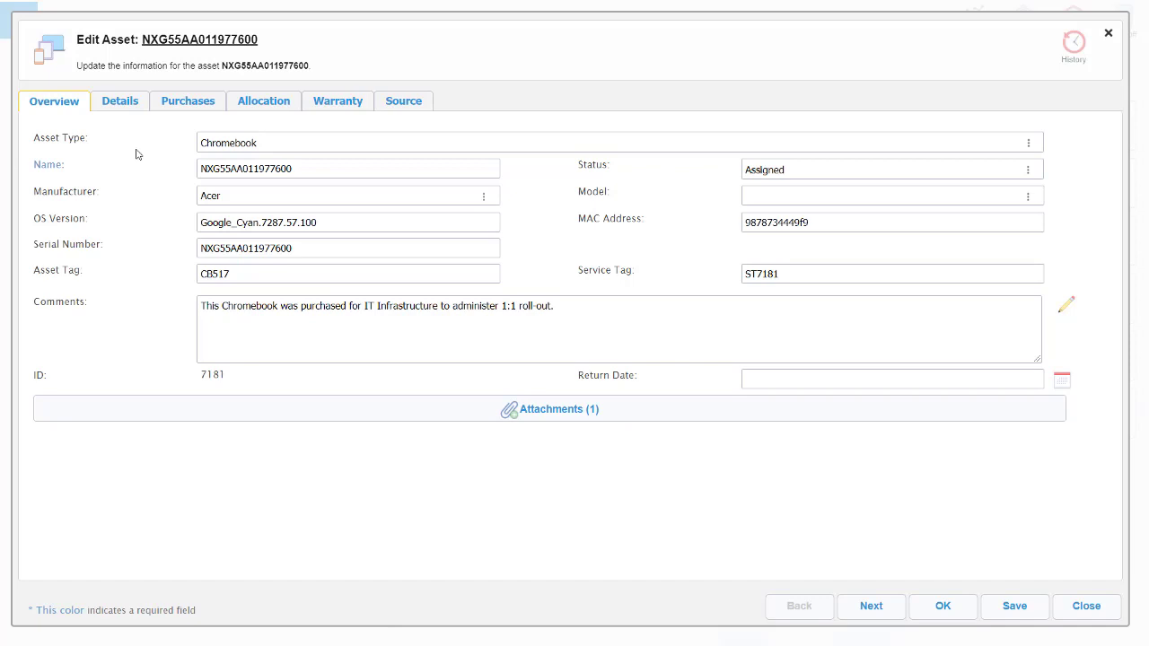
View the details of the line item listed in the asset's purchases and close them
{"action": "left_click", "coordinate": [201, 107]}
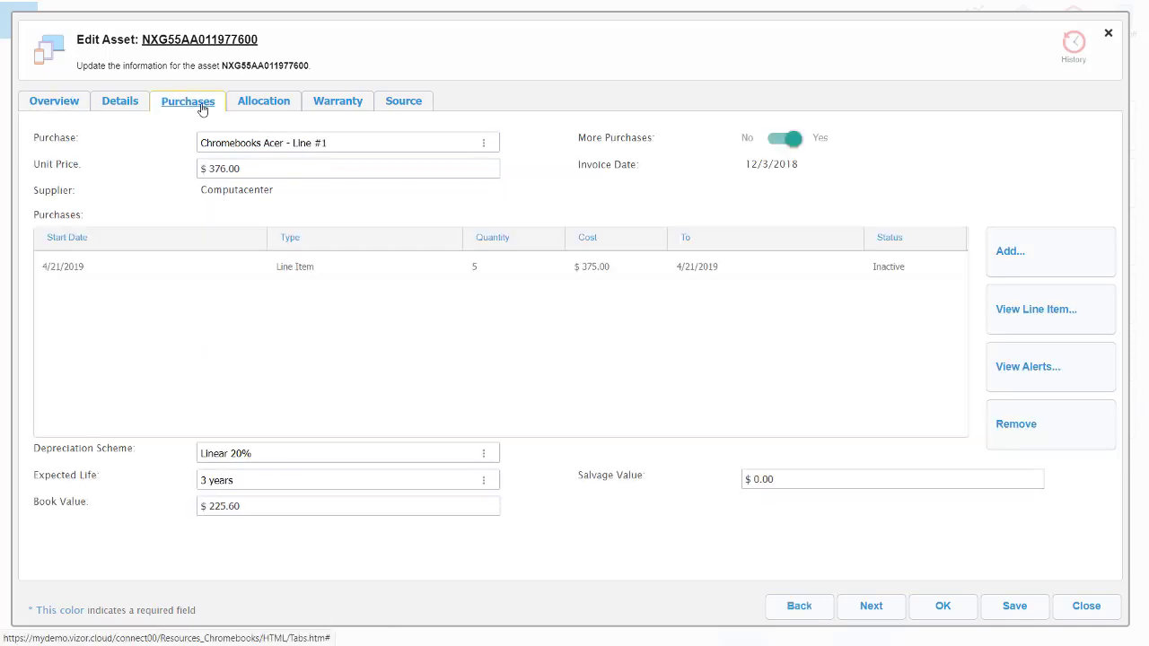
{"action": "left_click", "coordinate": [590, 271]}
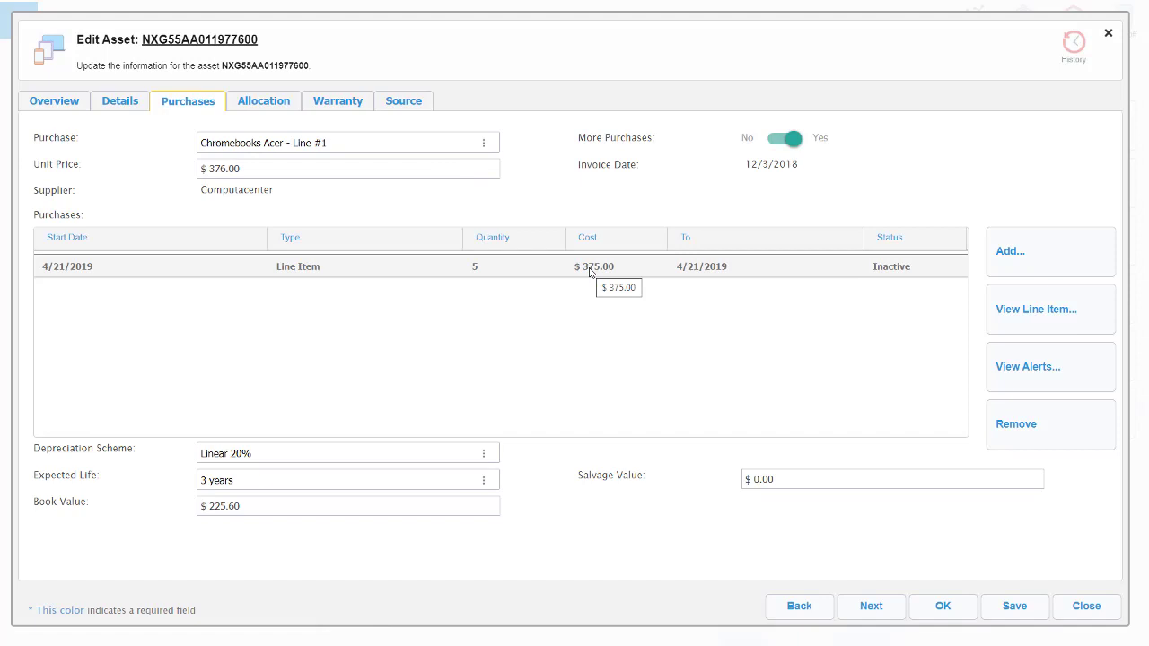
{"action": "left_click", "coordinate": [1032, 312]}
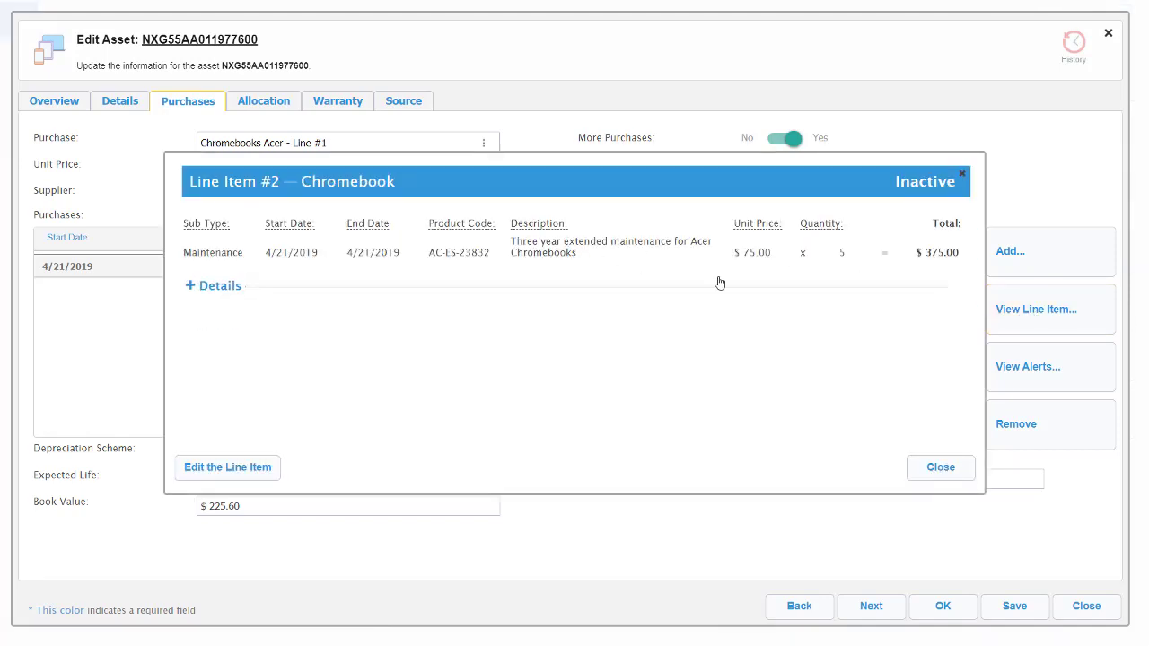
{"action": "left_click", "coordinate": [936, 475]}
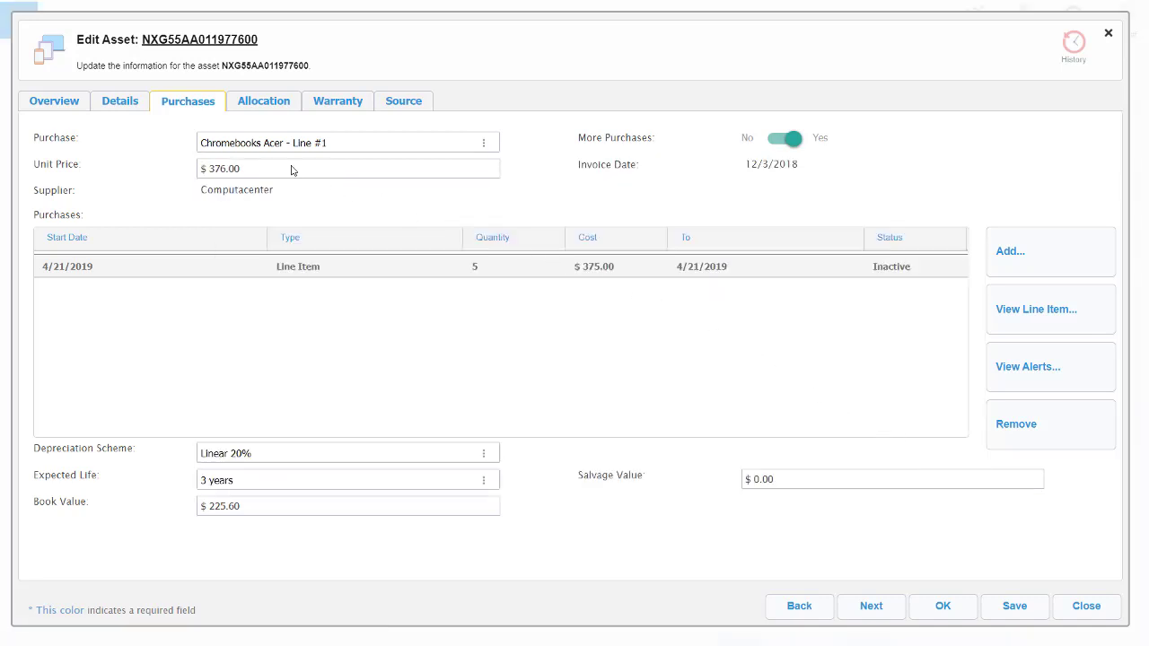
Look through the available status options in the asset's overview and close the record without changing it
{"action": "left_click", "coordinate": [49, 103]}
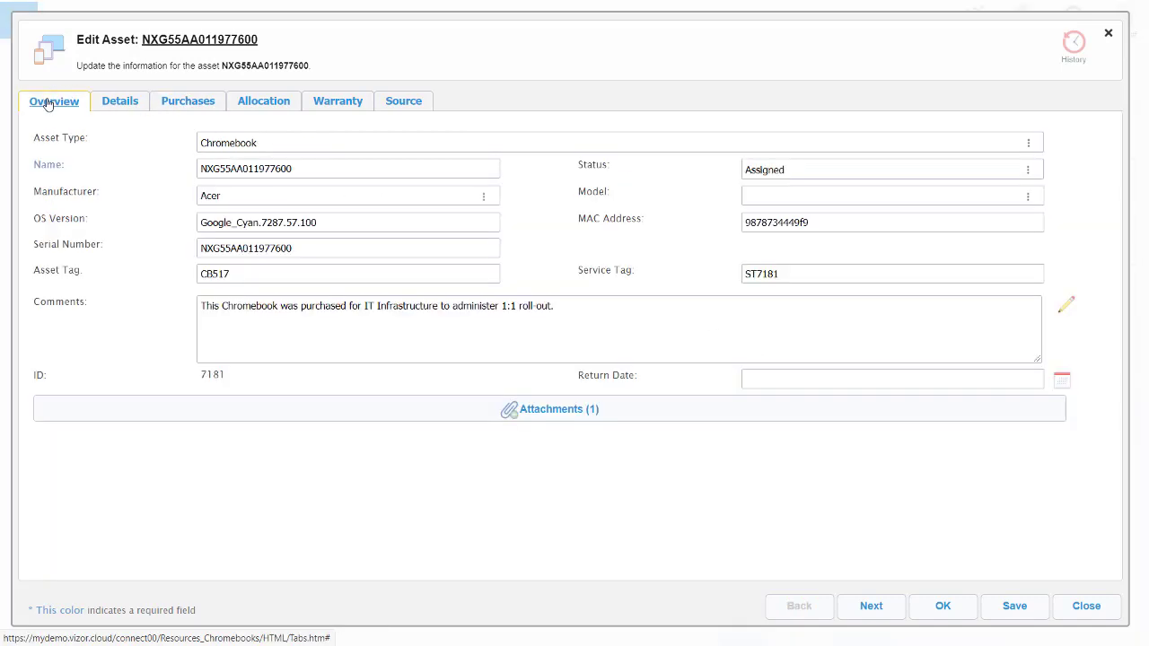
{"action": "left_click", "coordinate": [844, 171]}
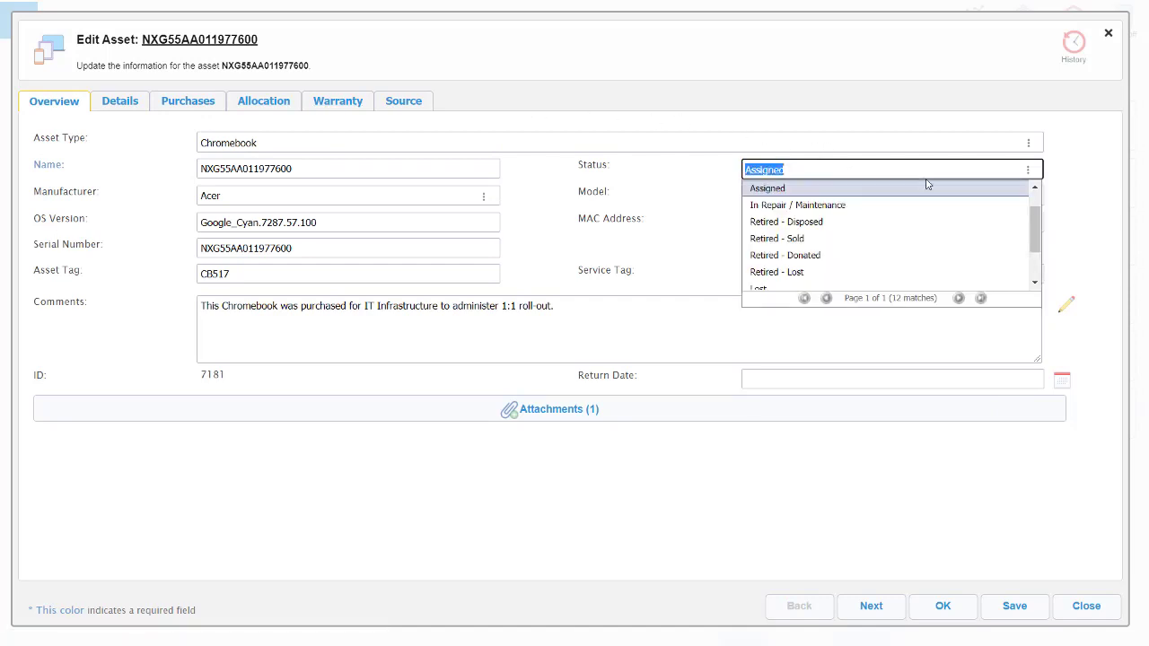
{"action": "left_click_drag", "start_coordinate": [1030, 234], "coordinate": [1032, 219]}
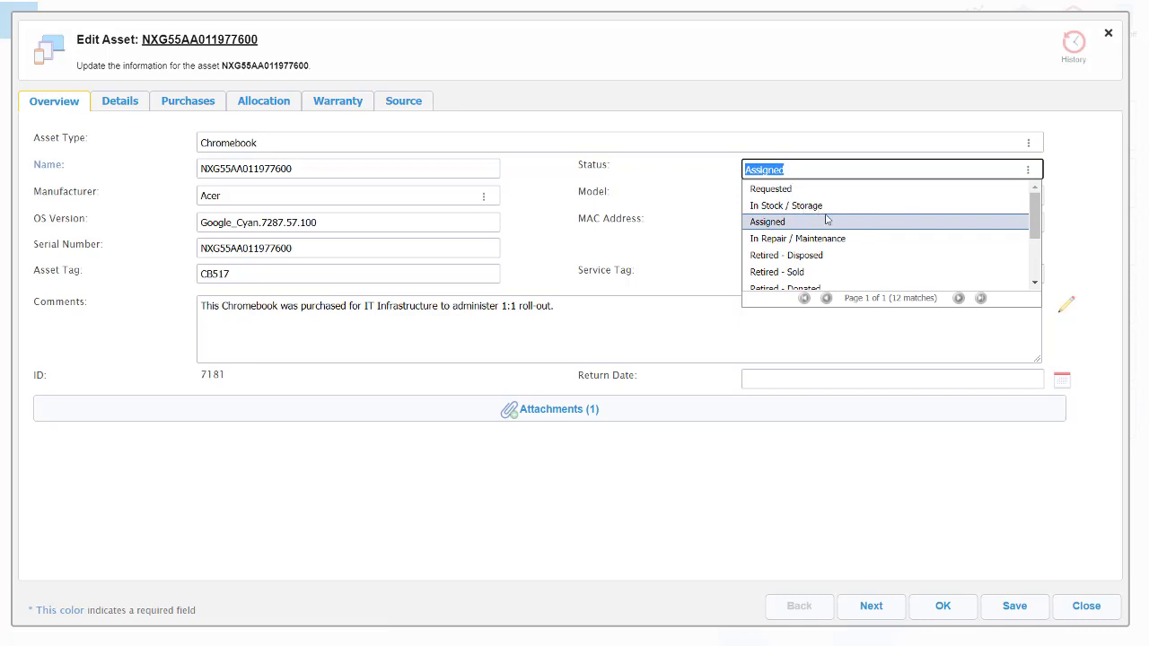
{"action": "scroll", "coordinate": [880, 253], "scroll_direction": "down", "scroll_amount": 2}
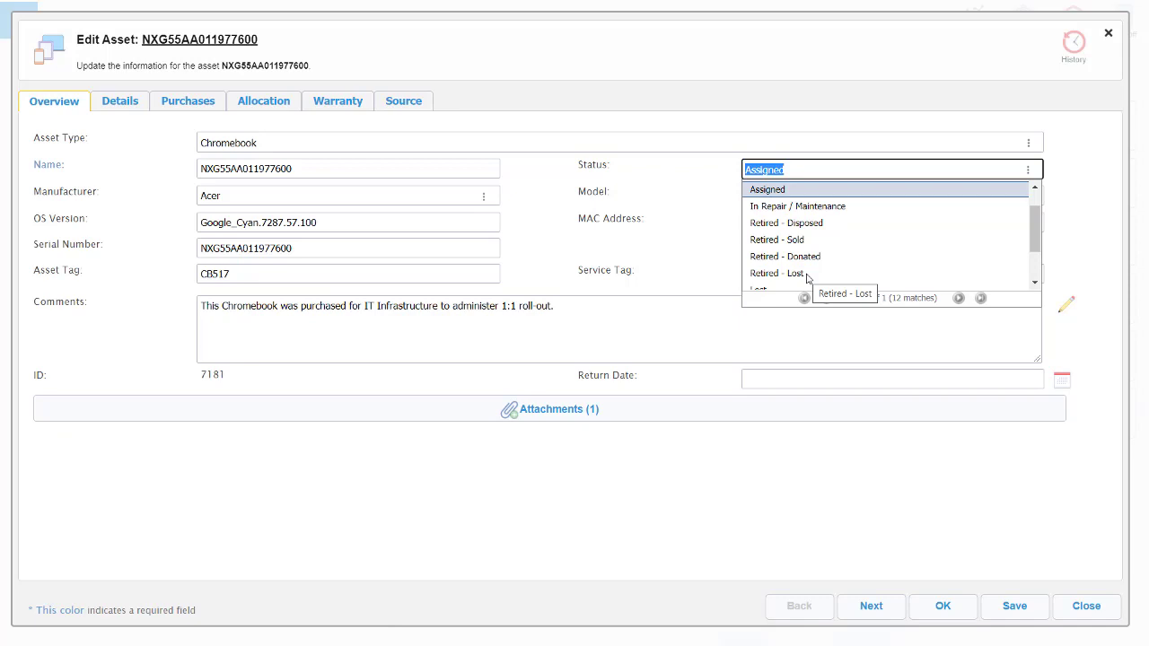
{"action": "left_click", "coordinate": [1087, 608]}
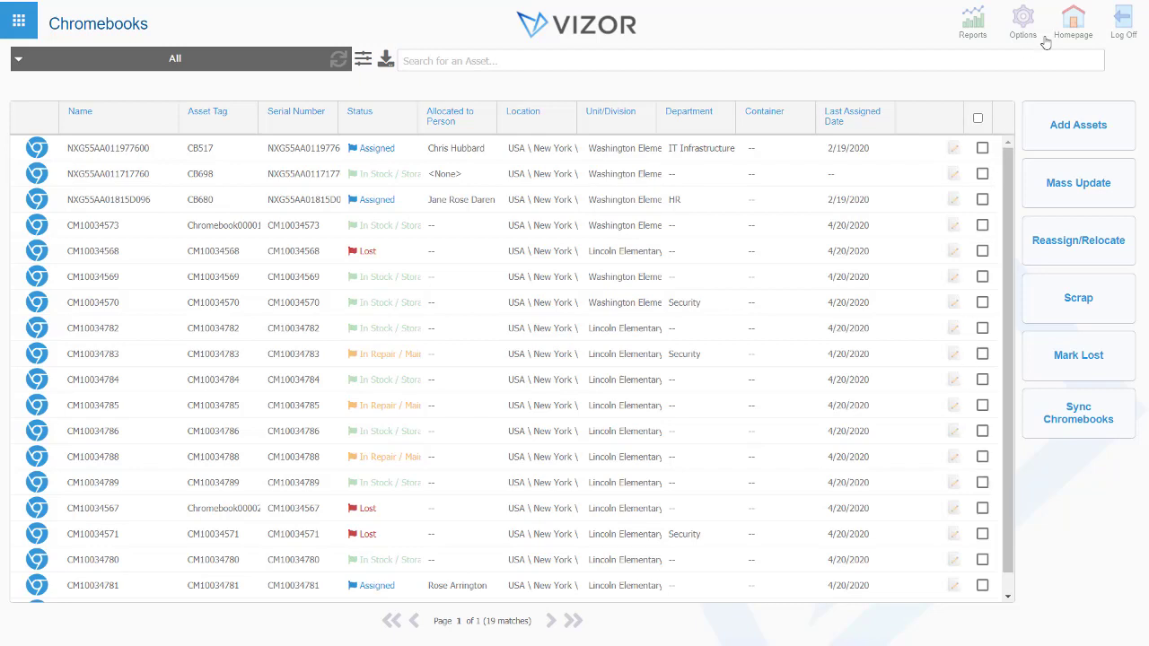
Open in-storage Chromebook NXG55AA011717760 for check-out from Check In / Check Out and assign it to the student
{"action": "left_click", "coordinate": [1068, 29]}
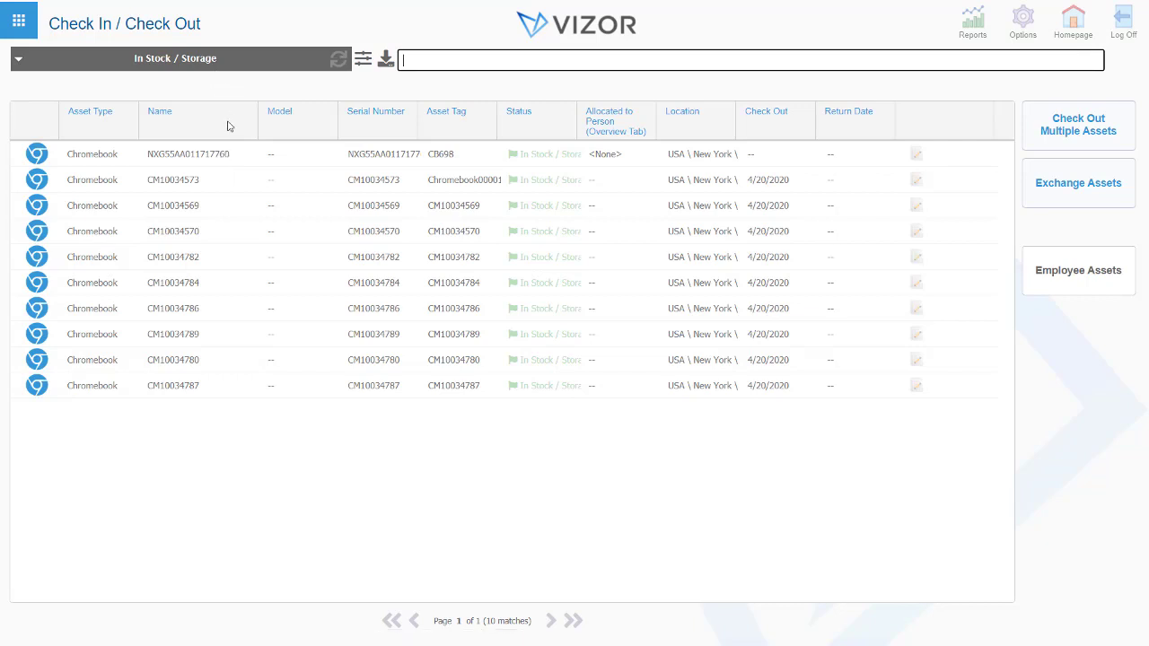
{"action": "left_click", "coordinate": [204, 158]}
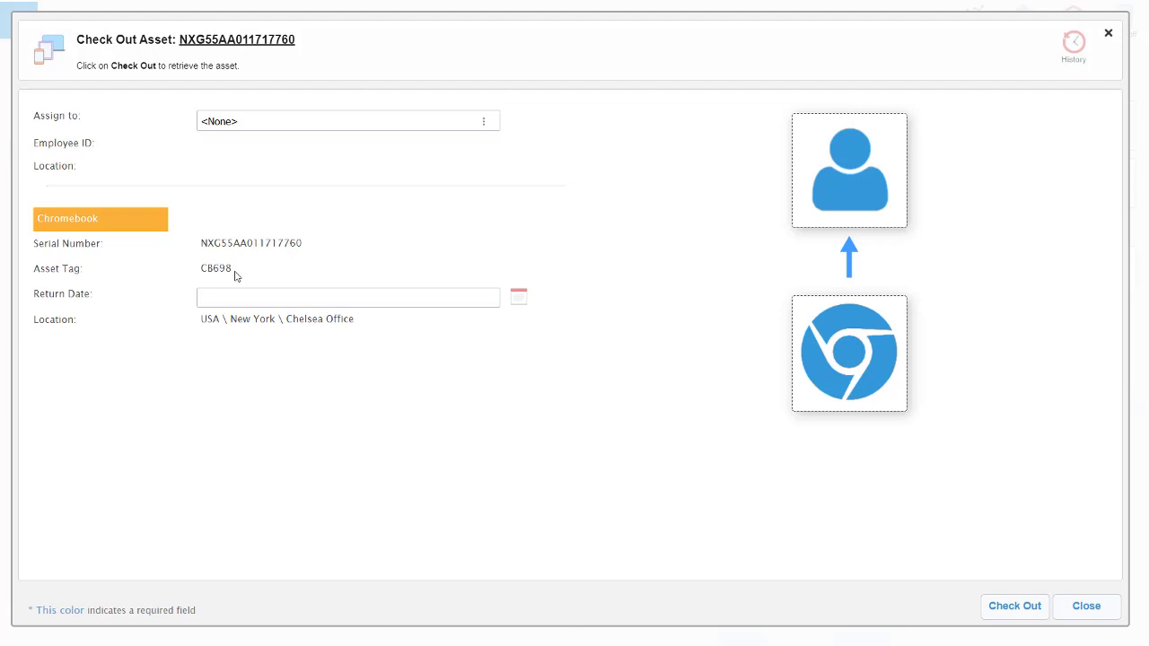
{"action": "left_click", "coordinate": [278, 124]}
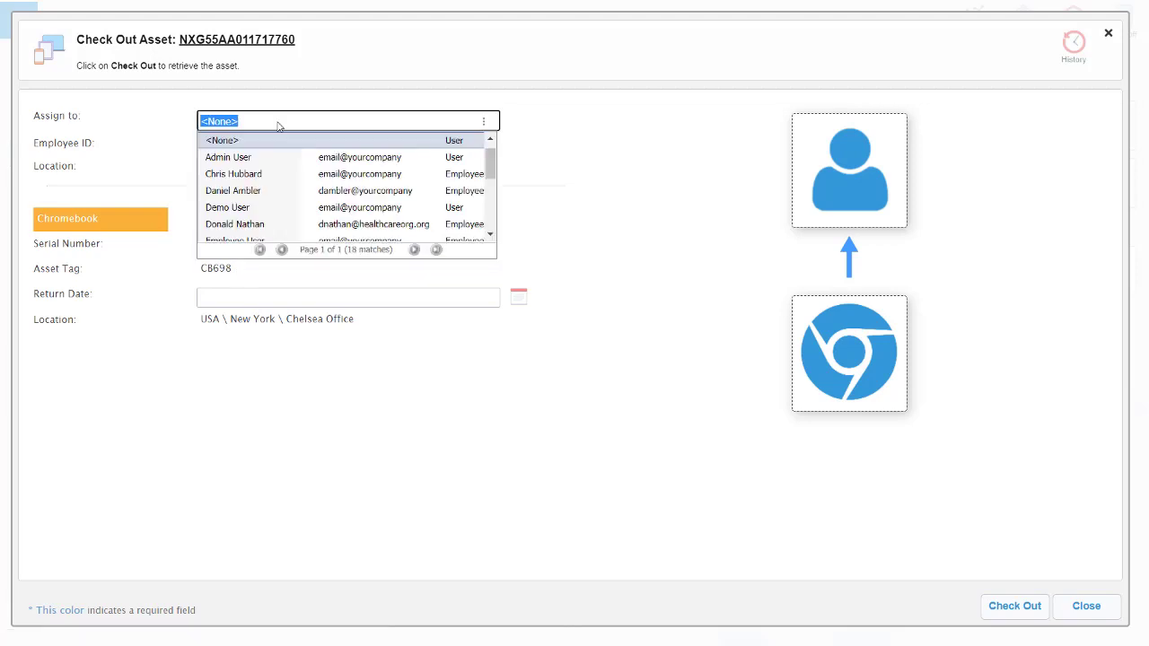
{"action": "type", "text": "jane"}
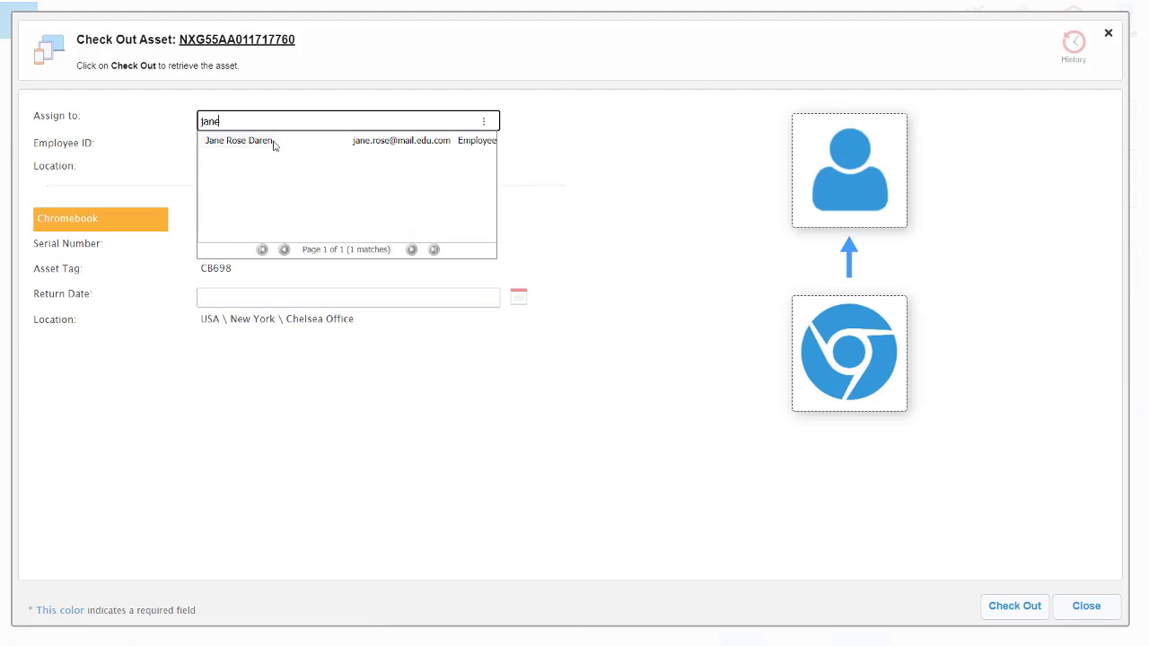
{"action": "left_click", "coordinate": [274, 144]}
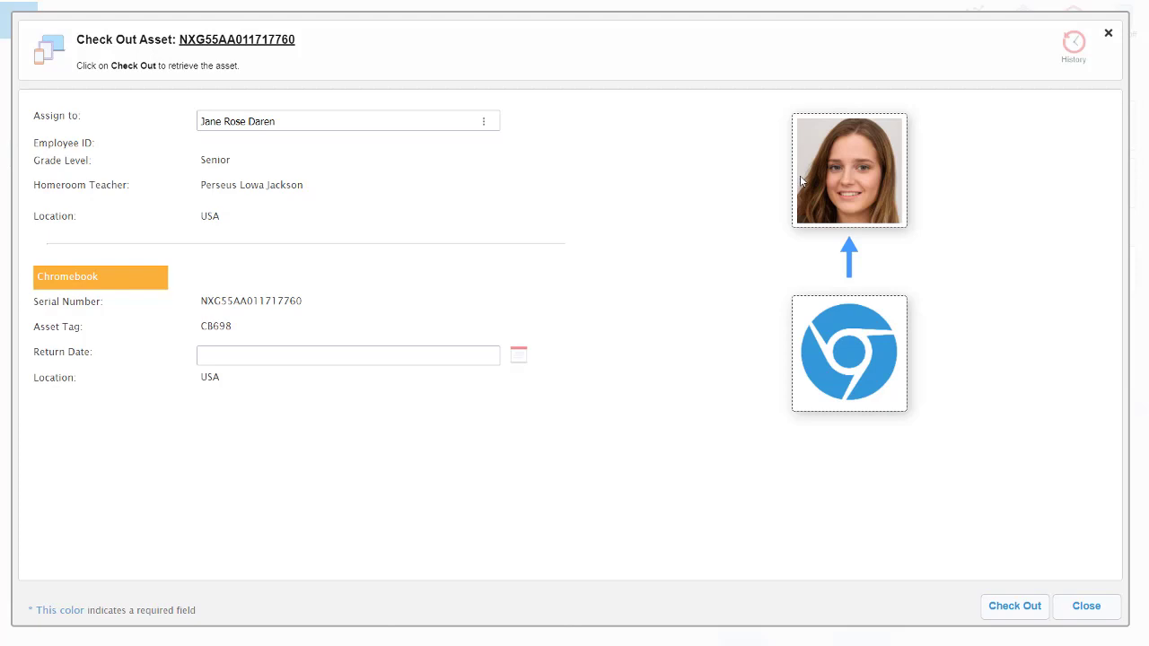
Set the Chromebook's return date to 6/30/2020, and close the check-out form, discarding the changes
{"action": "left_click", "coordinate": [368, 354]}
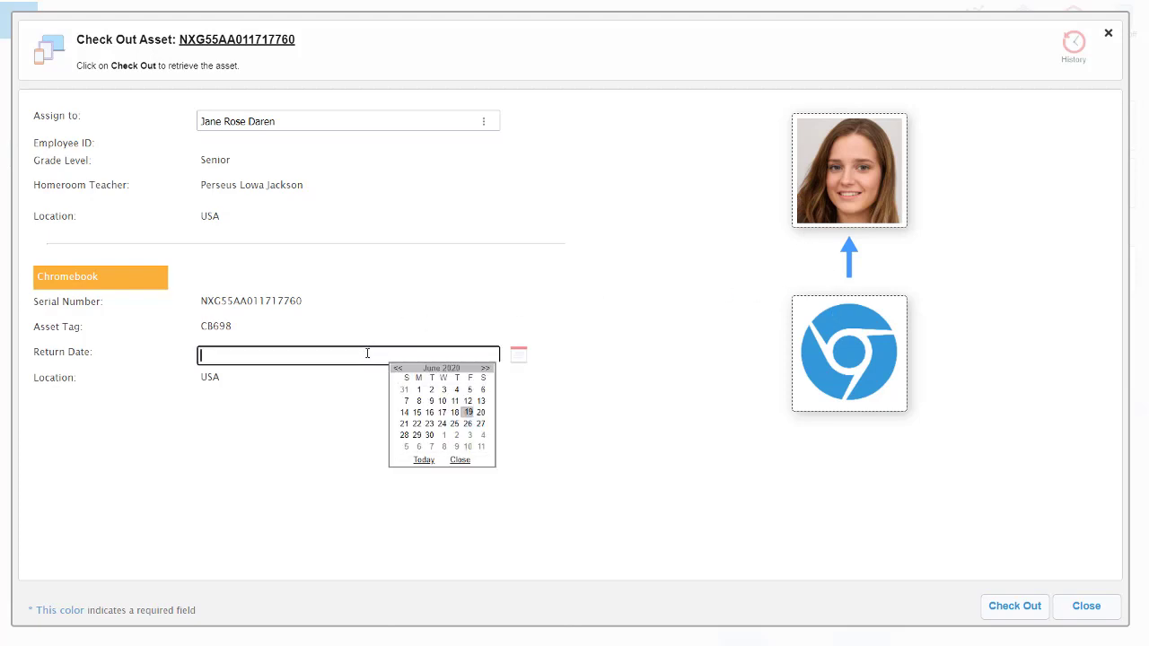
{"action": "left_click", "coordinate": [430, 435]}
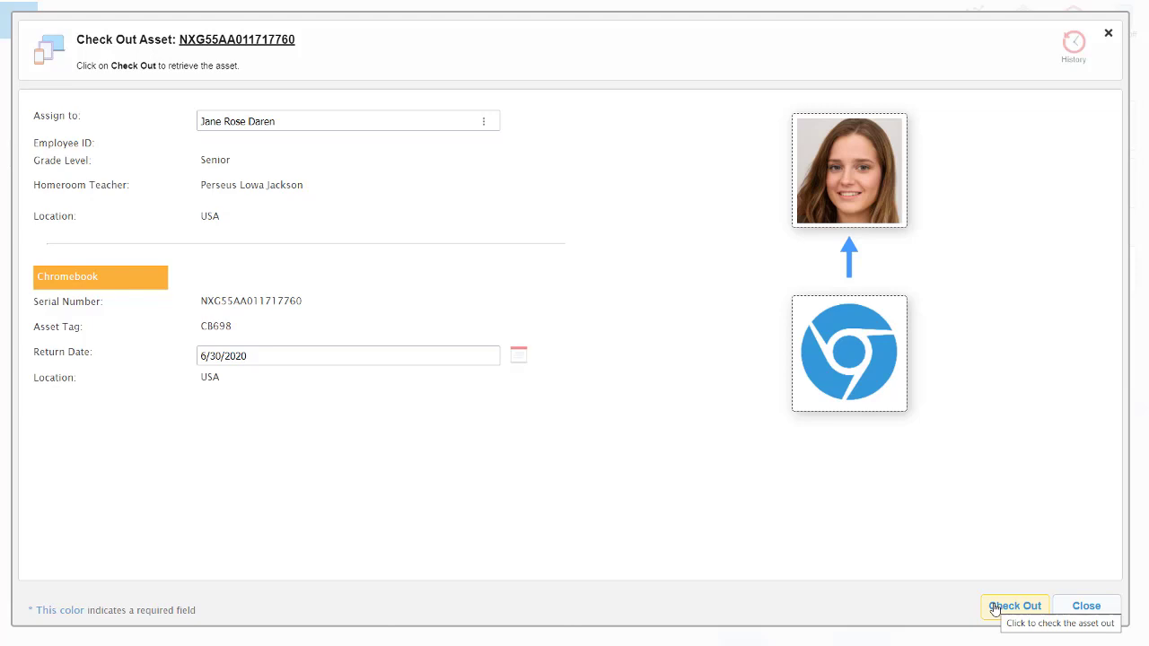
{"action": "left_click", "coordinate": [1075, 612]}
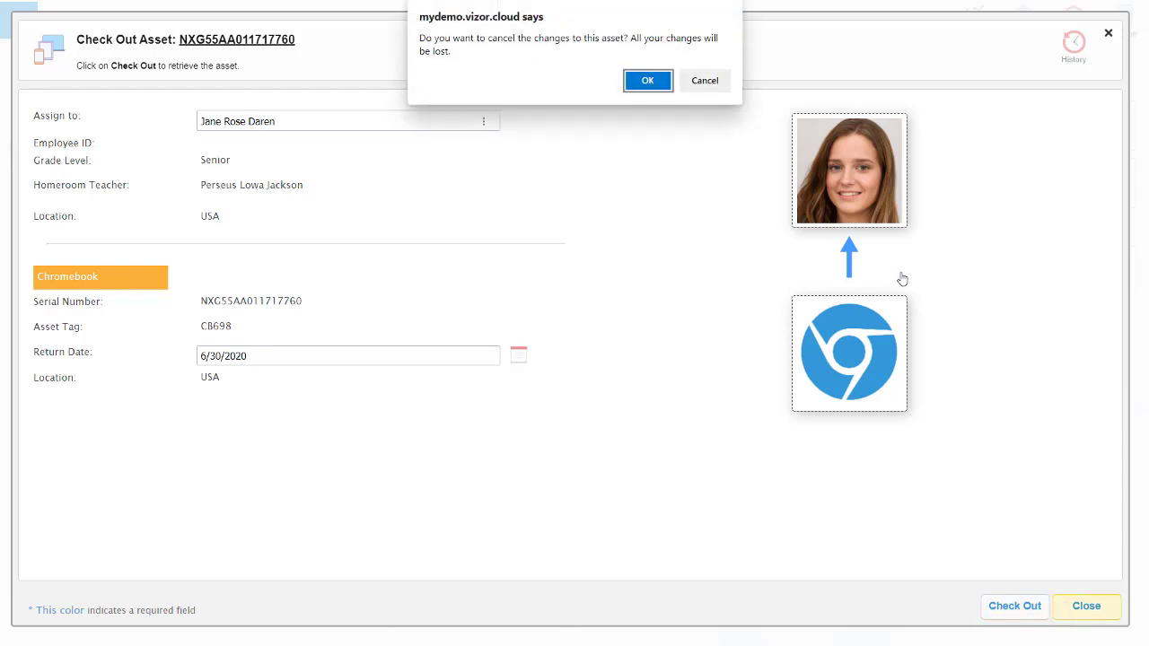
{"action": "left_click", "coordinate": [648, 81]}
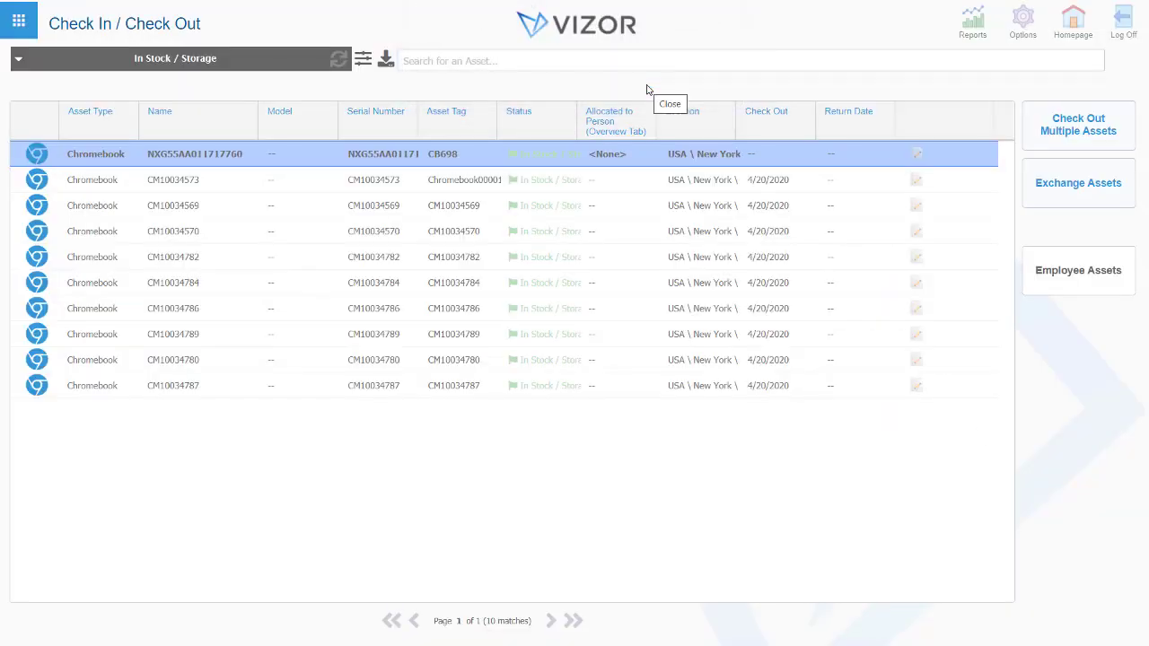
Open the "Keyboard not working" ticket in Repairs and review its overview and description photo
{"action": "left_click", "coordinate": [1064, 43]}
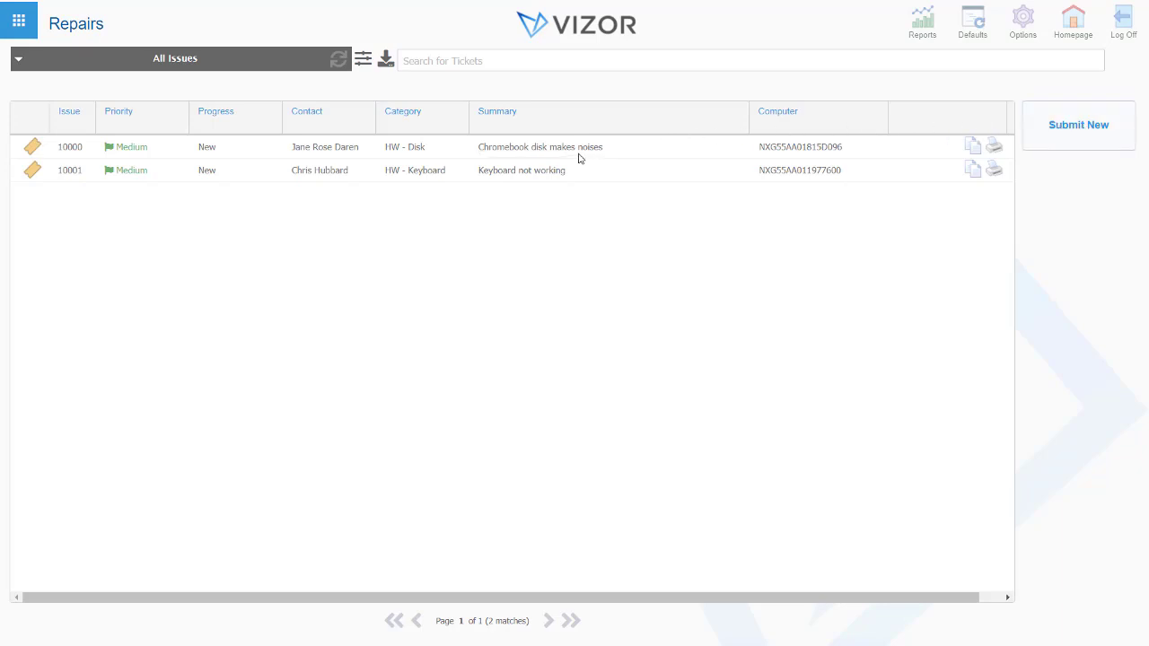
{"action": "left_click", "coordinate": [528, 179]}
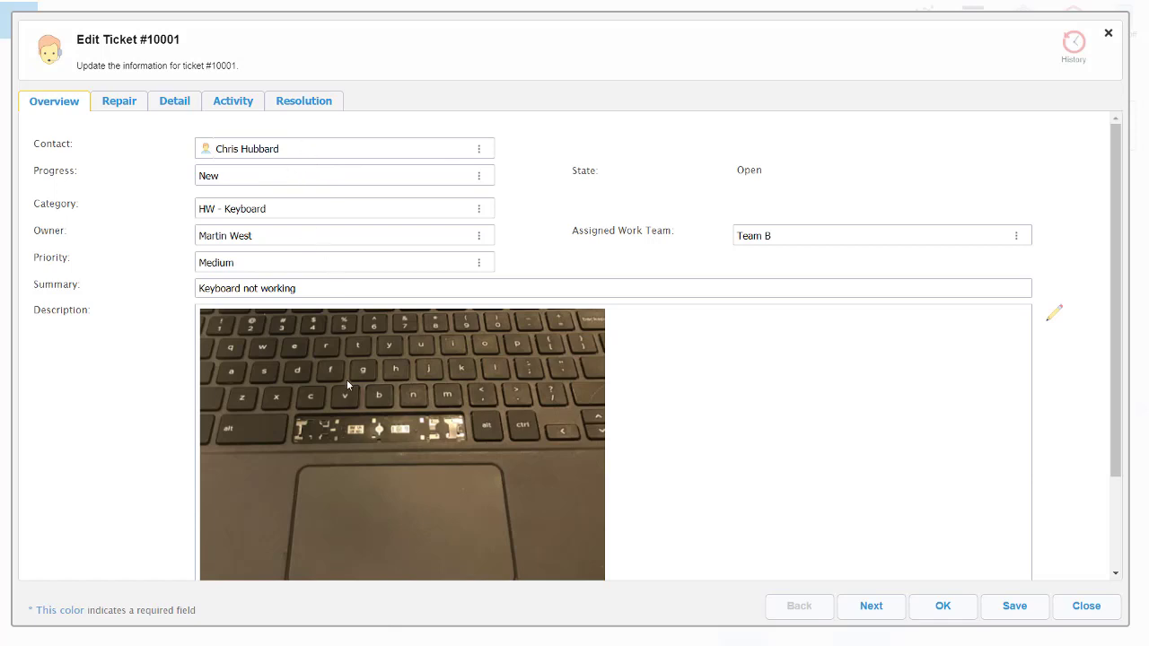
{"action": "scroll", "coordinate": [346, 382], "scroll_direction": "down", "scroll_amount": 1}
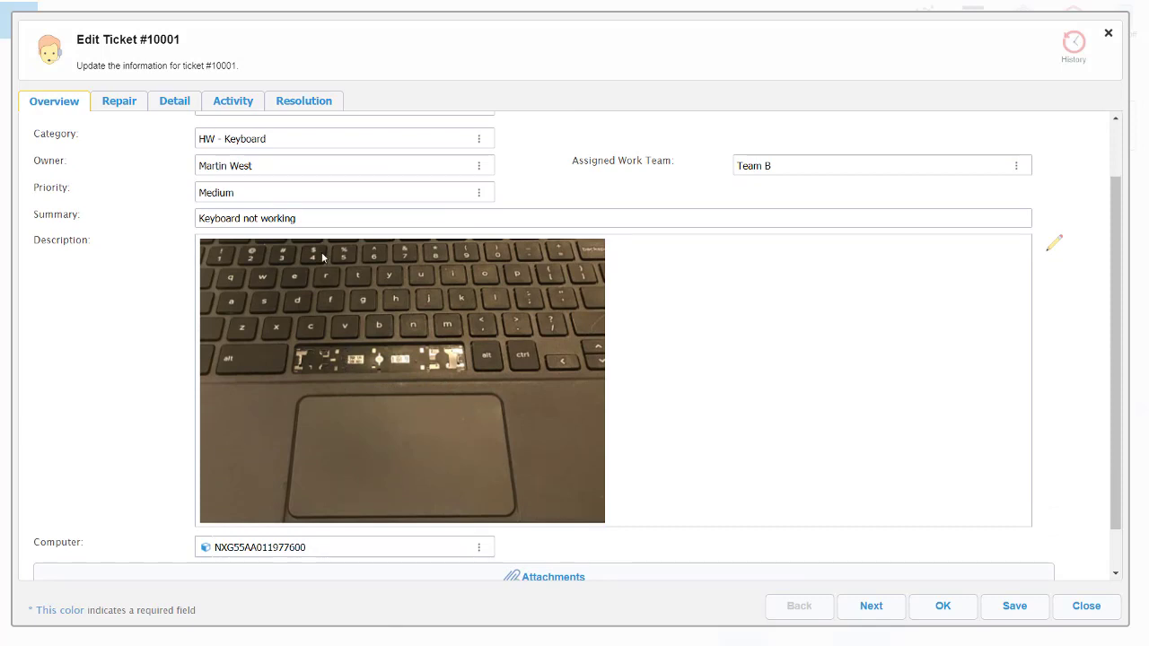
Review the ticket's repair details, toggle Chargeback to Customer and open the ticket's activity log
{"action": "left_click", "coordinate": [117, 103]}
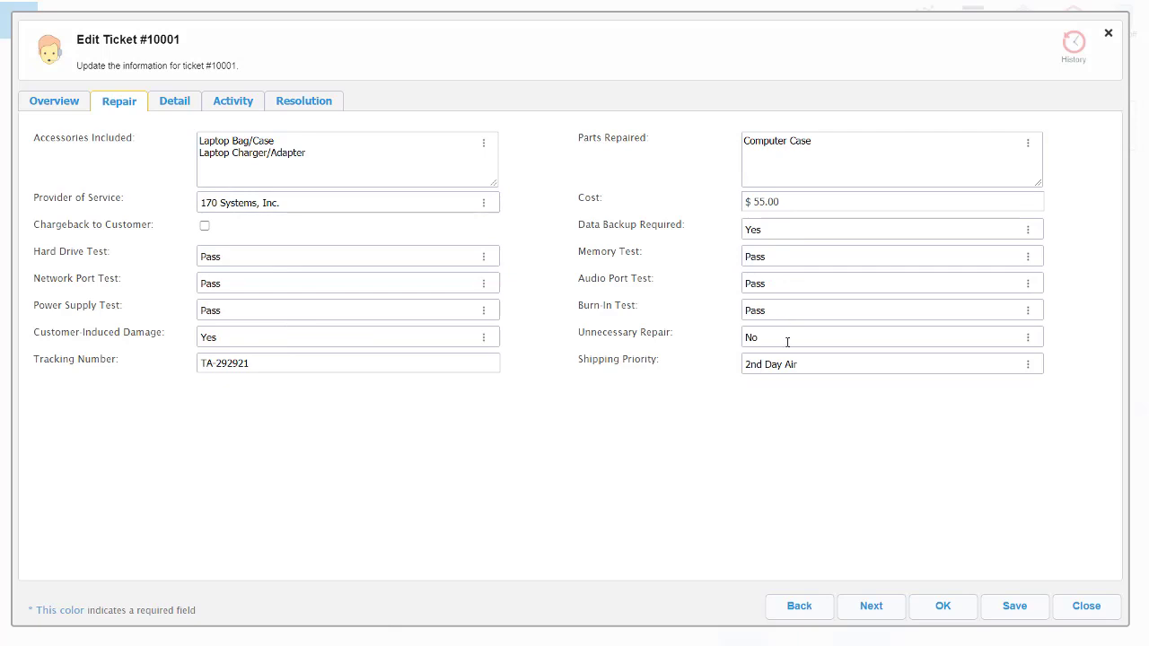
{"action": "left_click", "coordinate": [798, 200]}
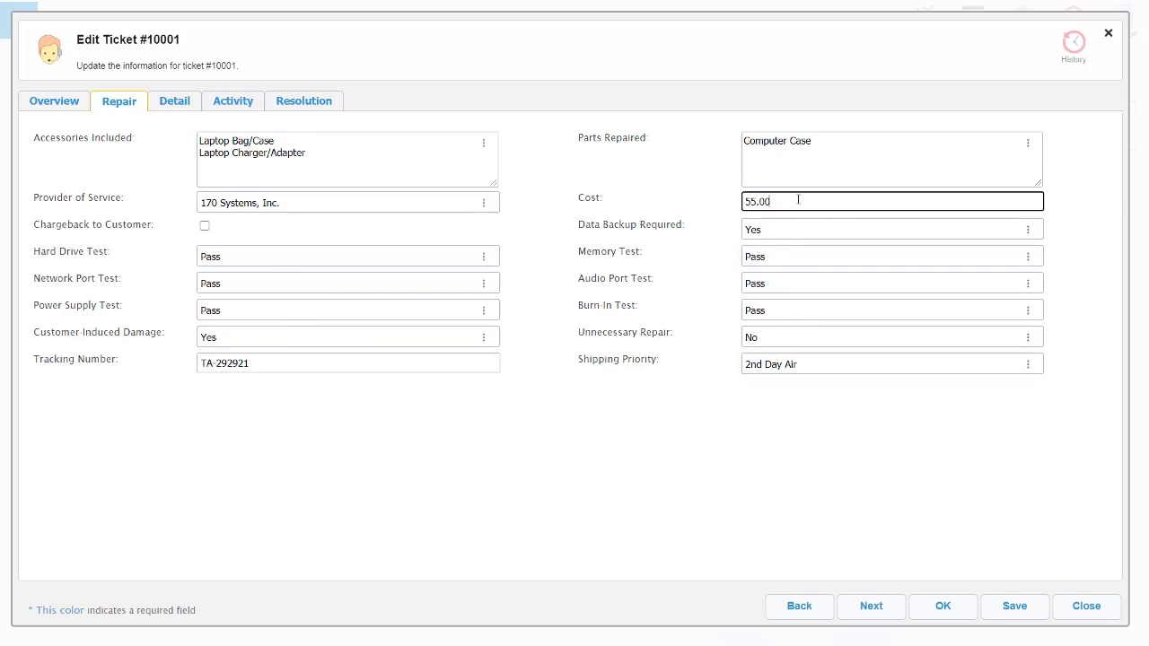
{"action": "left_click", "coordinate": [673, 200]}
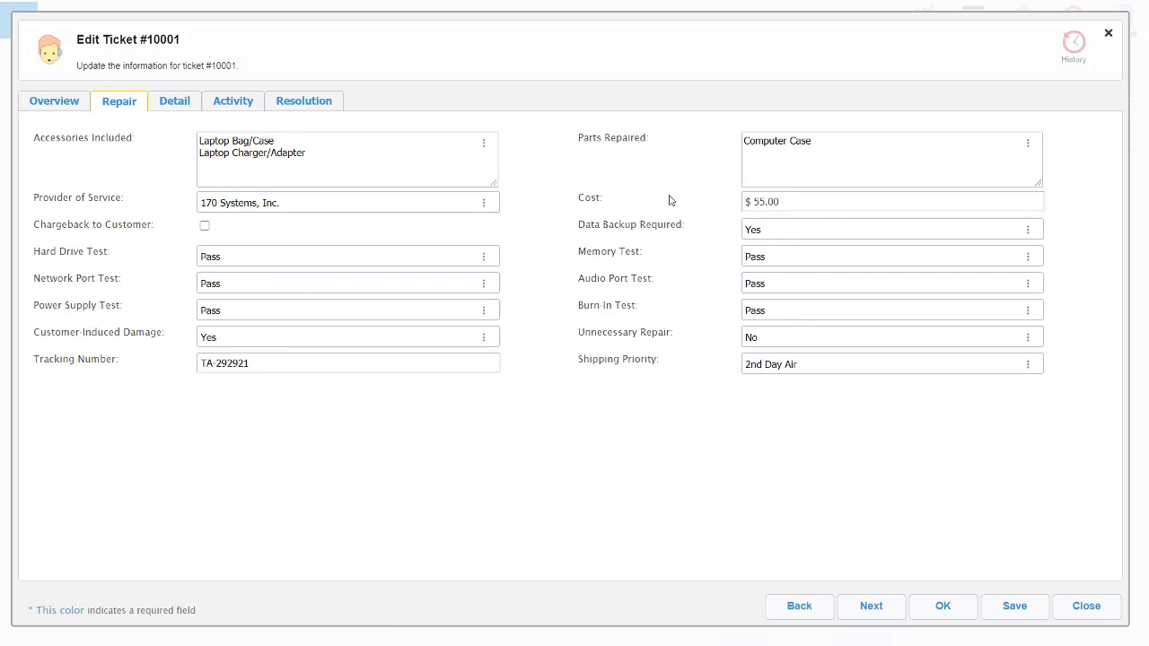
{"action": "left_click", "coordinate": [205, 228]}
{"action": "left_click", "coordinate": [248, 106]}
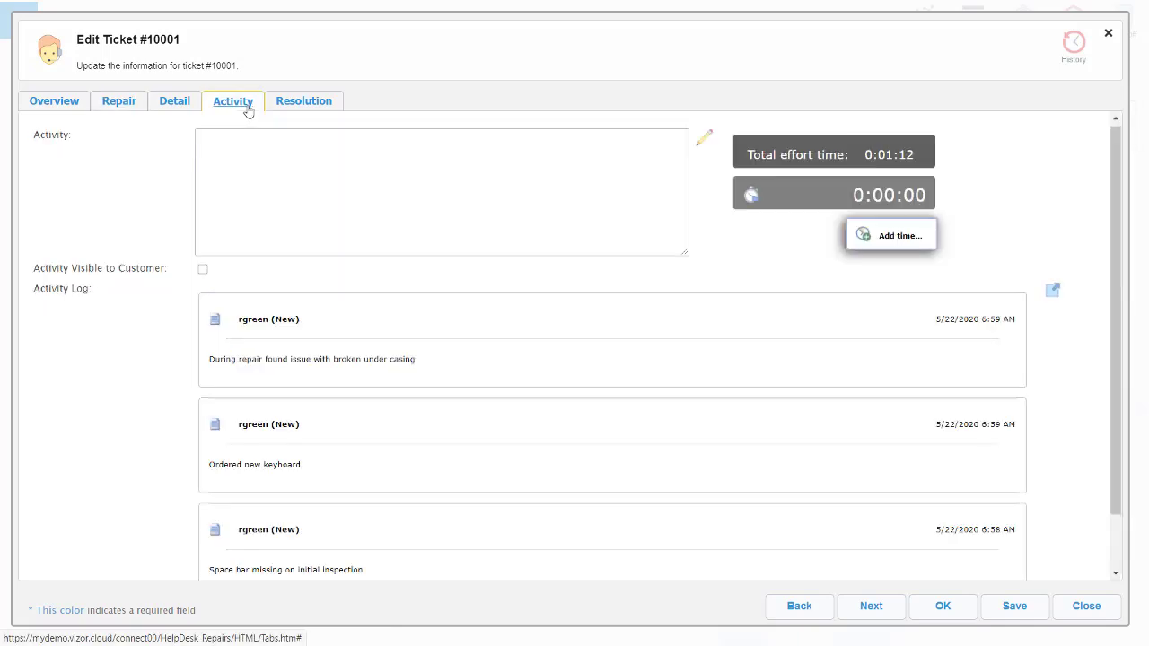
Review the ticket's activity log entries and add 1 hour to its total effort time
{"action": "scroll", "coordinate": [240, 274], "scroll_direction": "down", "scroll_amount": 2}
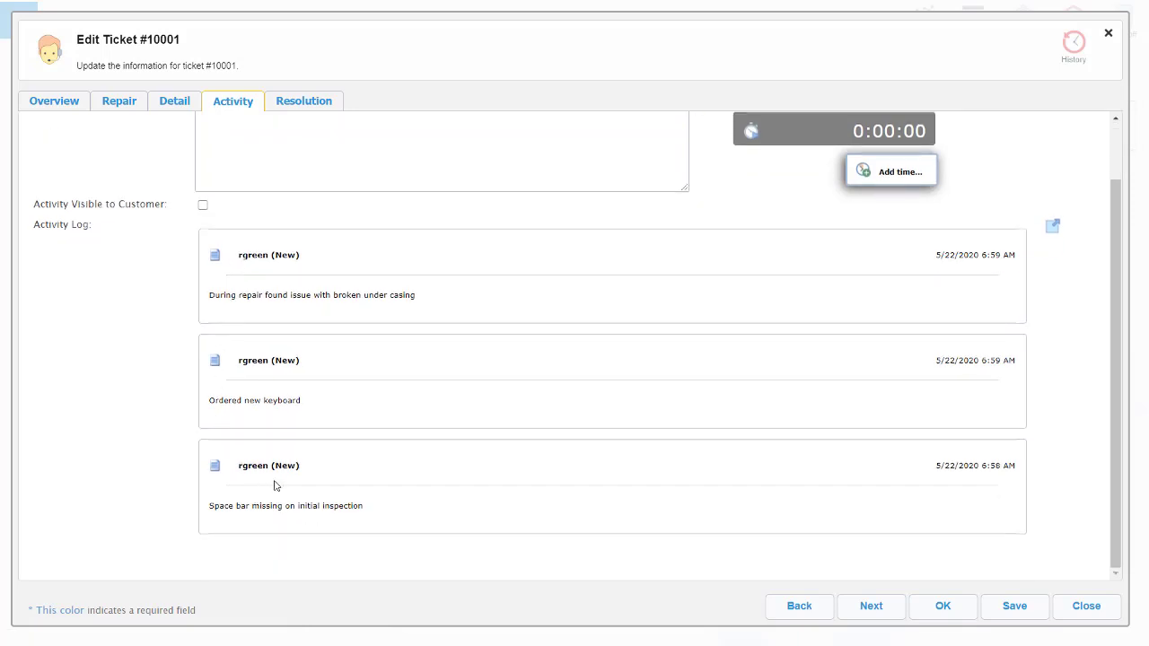
{"action": "scroll", "coordinate": [285, 410], "scroll_direction": "up", "scroll_amount": 2}
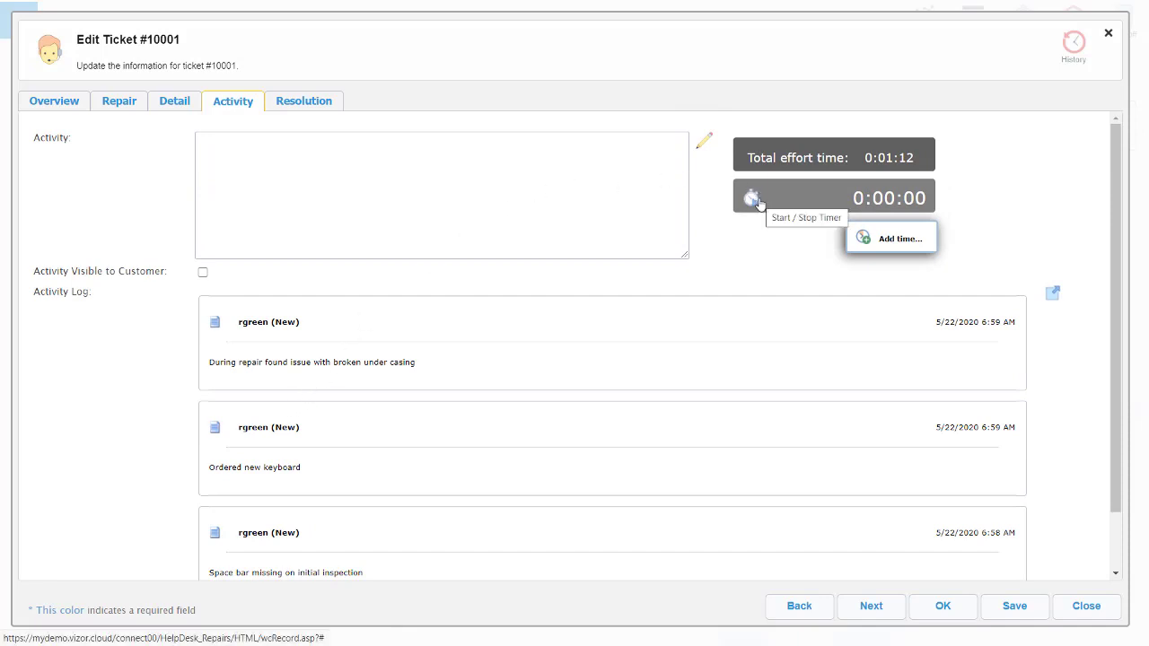
{"action": "left_click", "coordinate": [857, 237]}
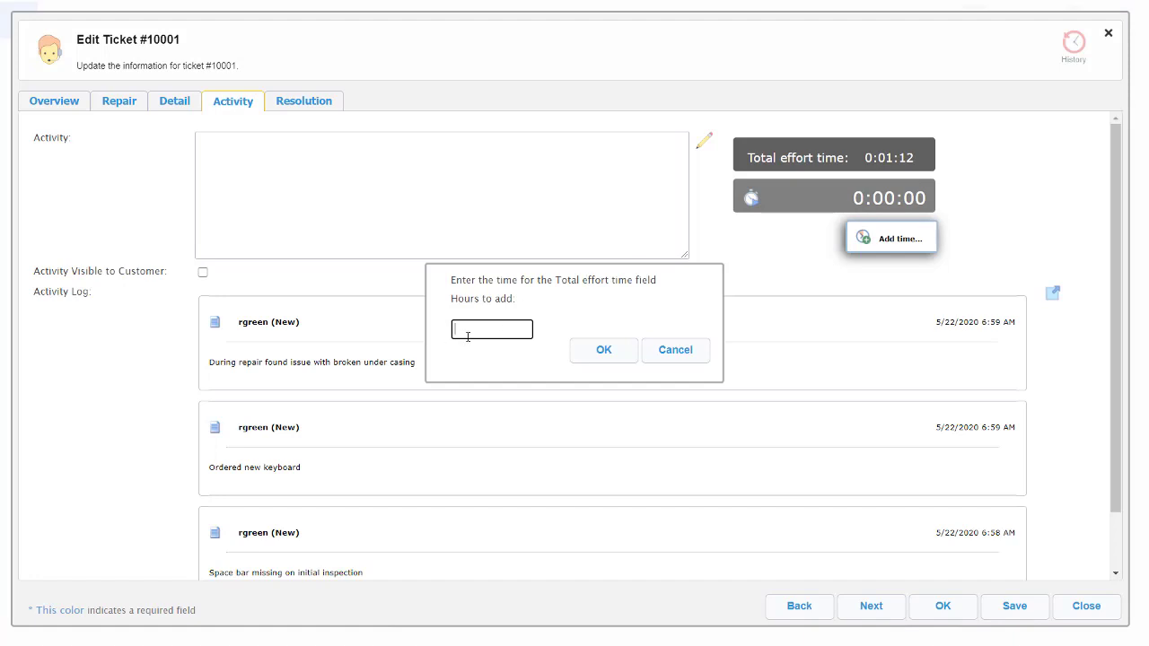
{"action": "type", "text": "1"}
{"action": "left_click", "coordinate": [600, 348]}
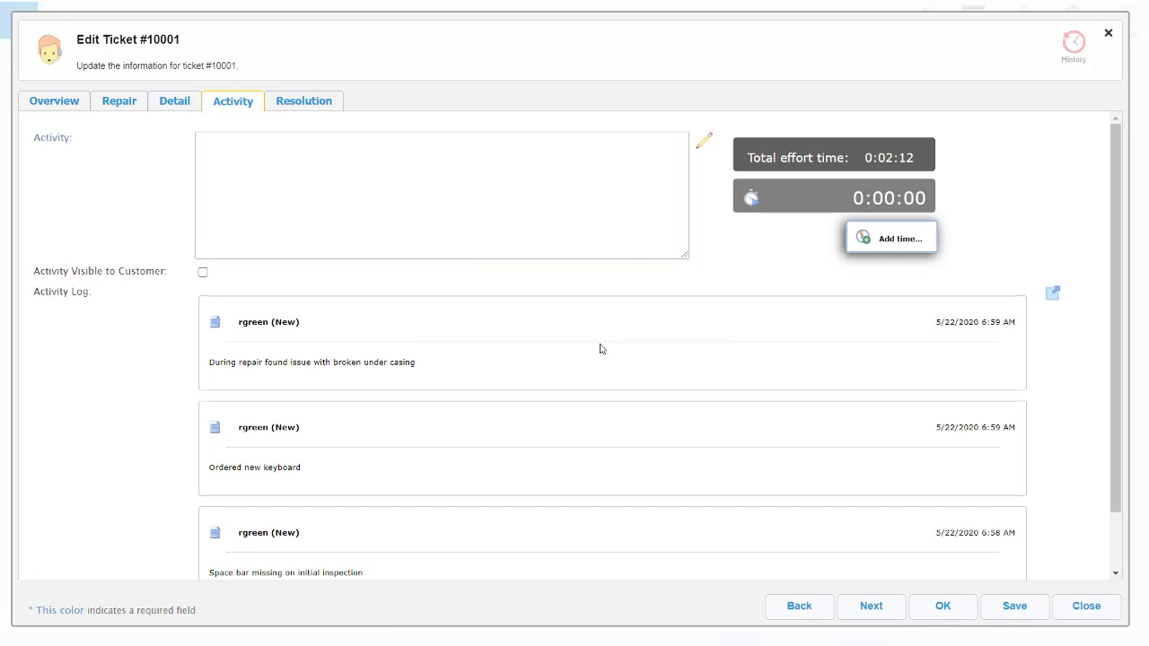
Mark the activity as visible to the customer, recheck the repair details and close the ticket, discarding the changes
{"action": "left_click", "coordinate": [204, 274]}
{"action": "left_click", "coordinate": [127, 106]}
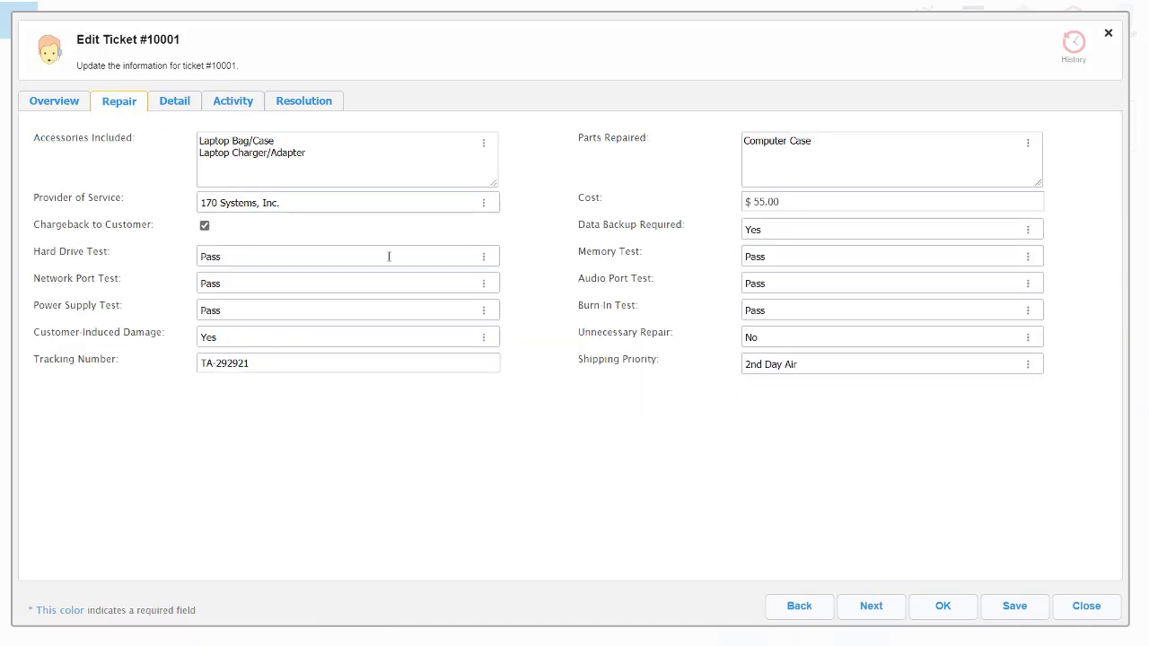
{"action": "left_click", "coordinate": [1093, 616]}
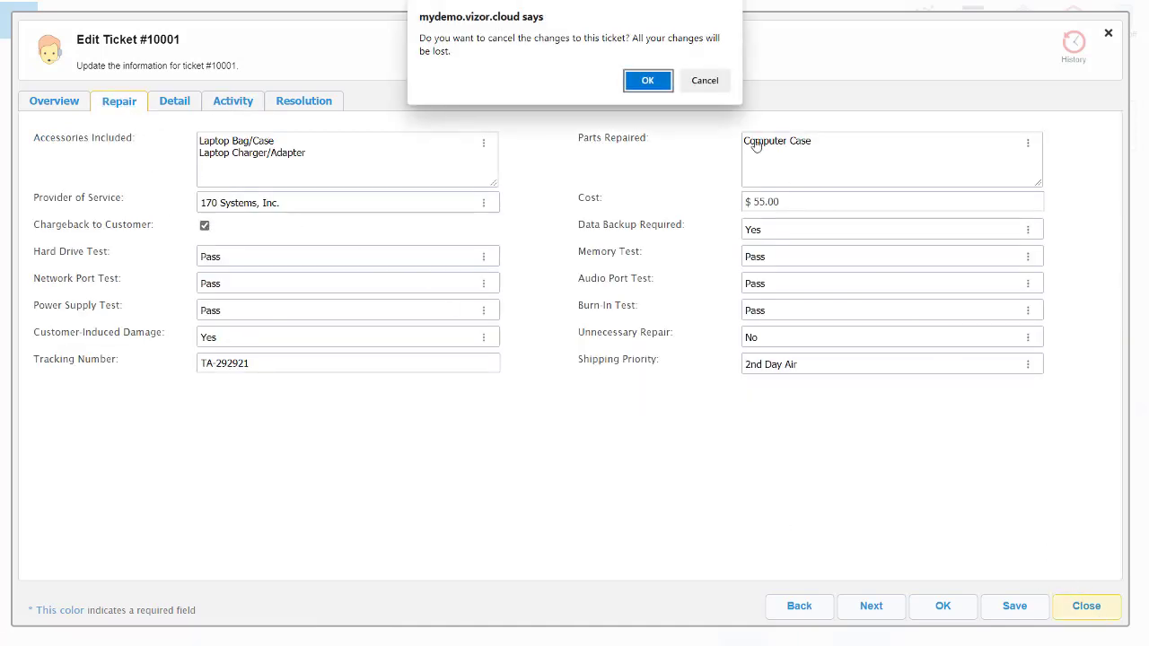
{"action": "left_click", "coordinate": [649, 79]}
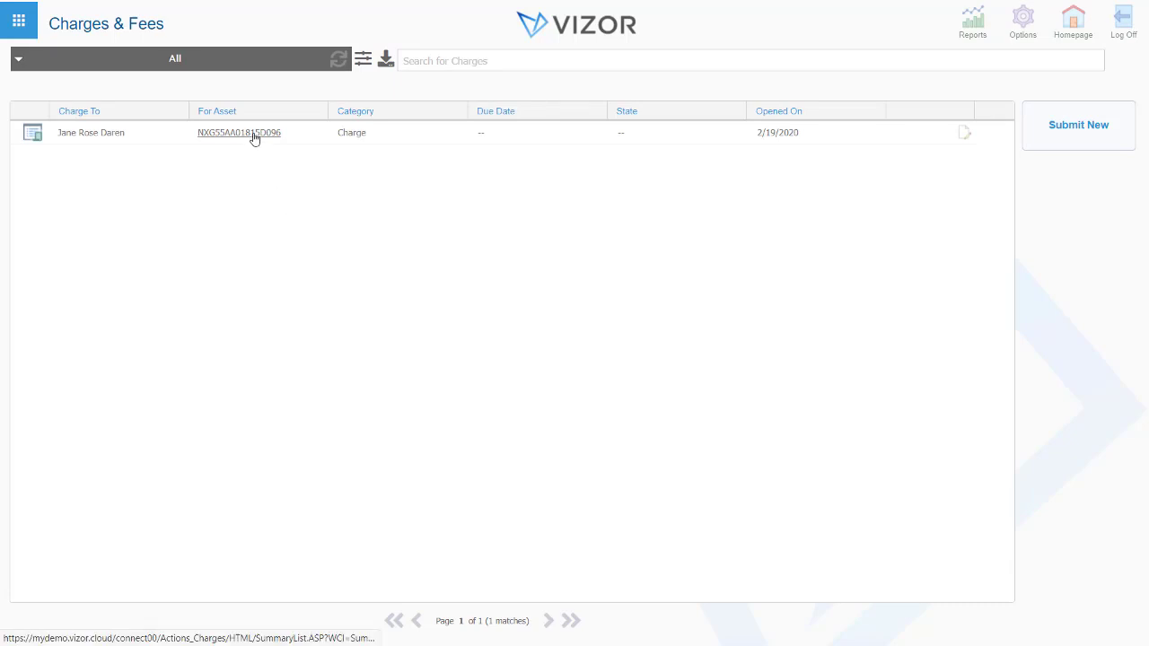
Review the charge for asset NXG55AA01815D096 in Charges & Fees, close it unchanged and return to the homepage
{"action": "left_click", "coordinate": [252, 138]}
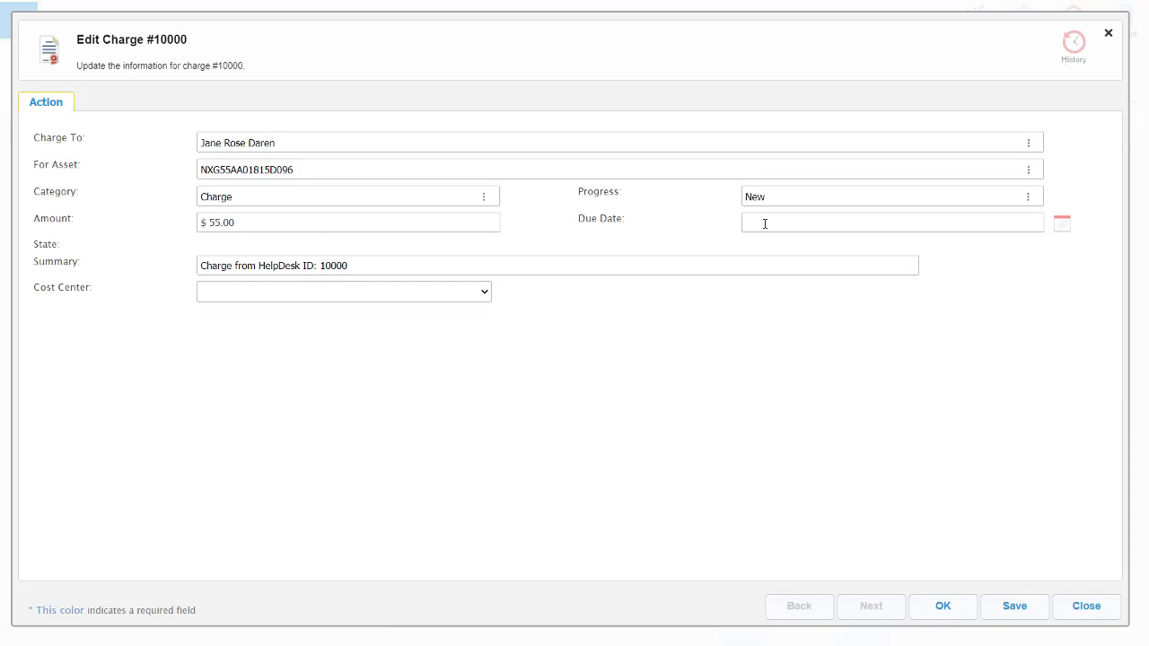
{"action": "left_click", "coordinate": [1086, 607]}
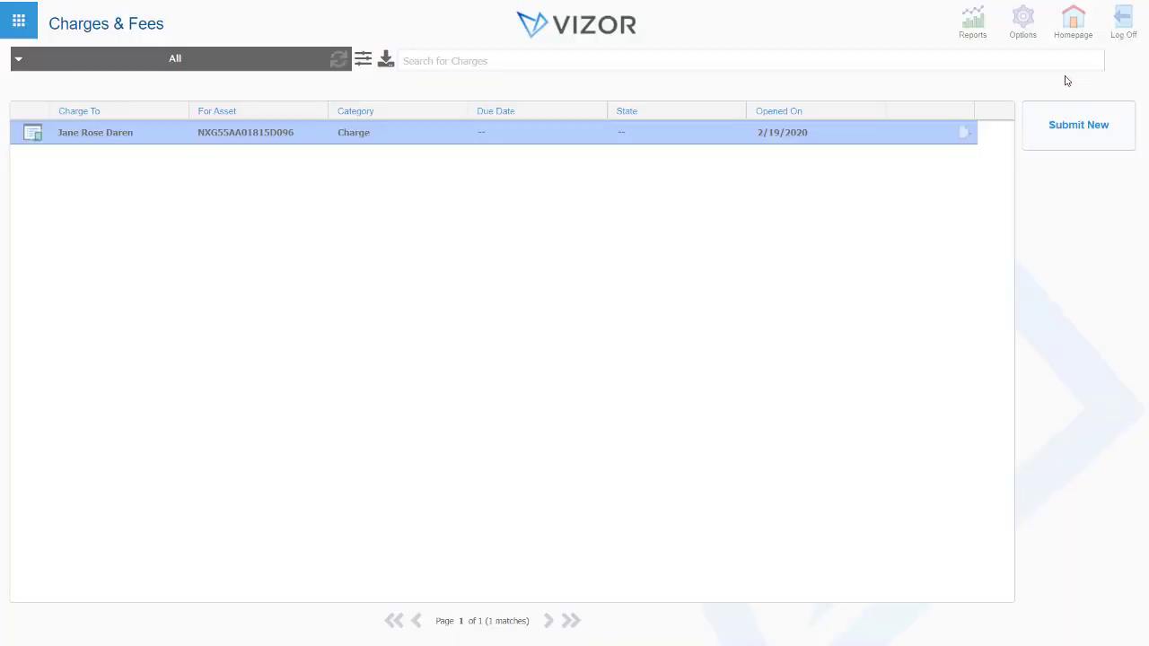
{"action": "left_click", "coordinate": [1066, 45]}
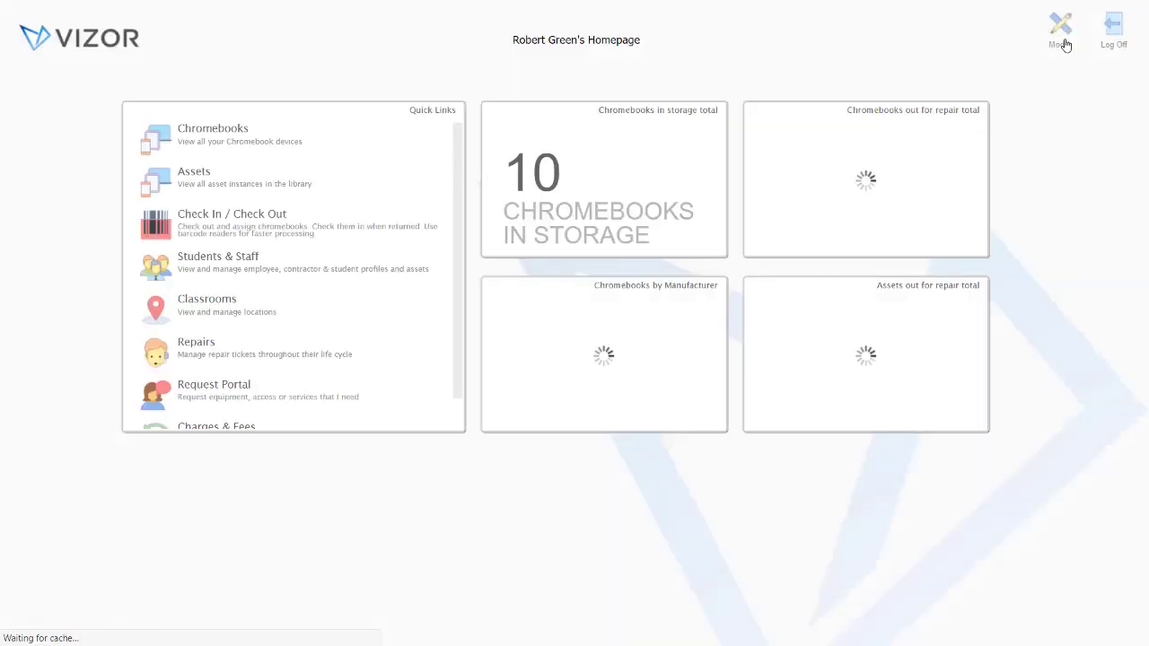